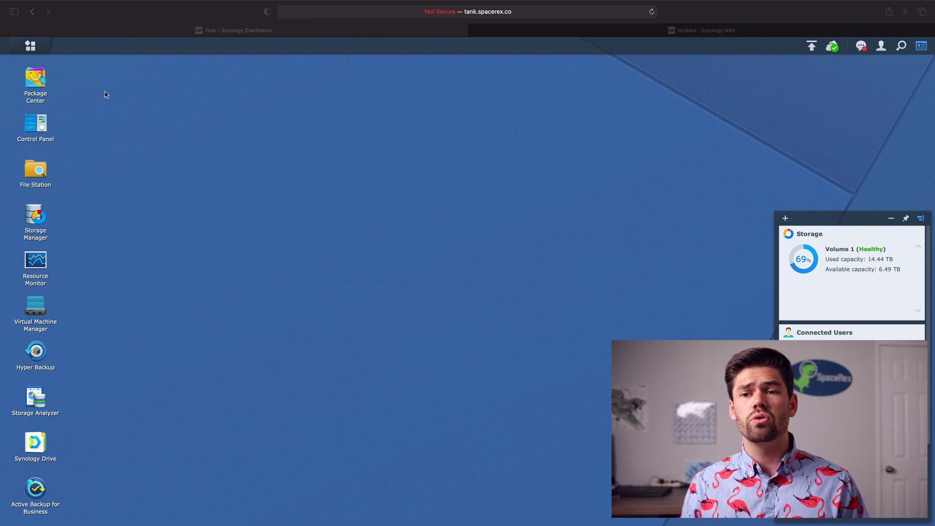
{"action": "left_click", "coordinate": [36, 80]}
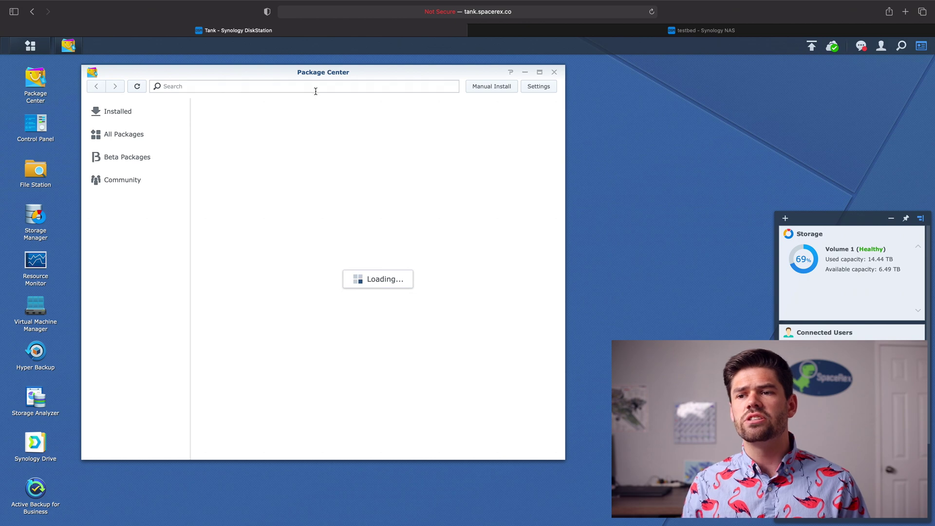
{"action": "type", "text": "snapshot"}
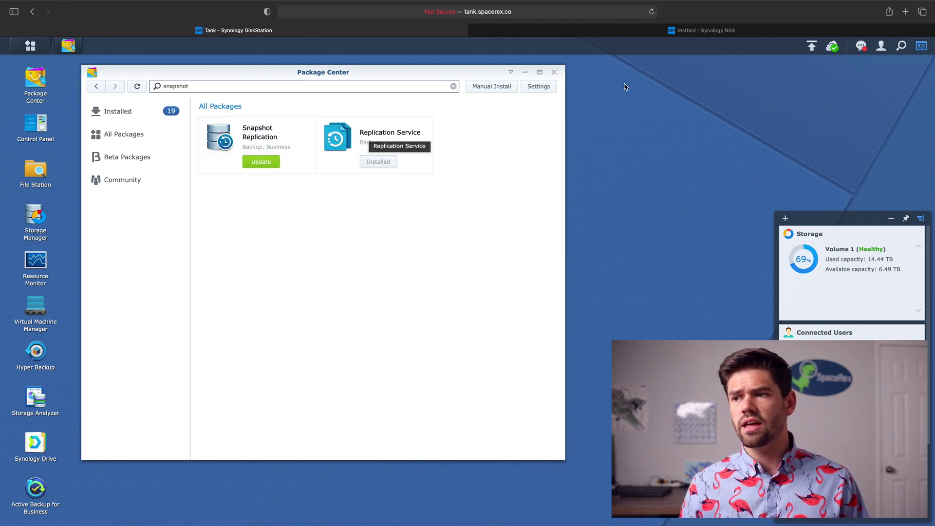
{"action": "left_click", "coordinate": [554, 71]}
{"action": "left_click", "coordinate": [743, 30]}
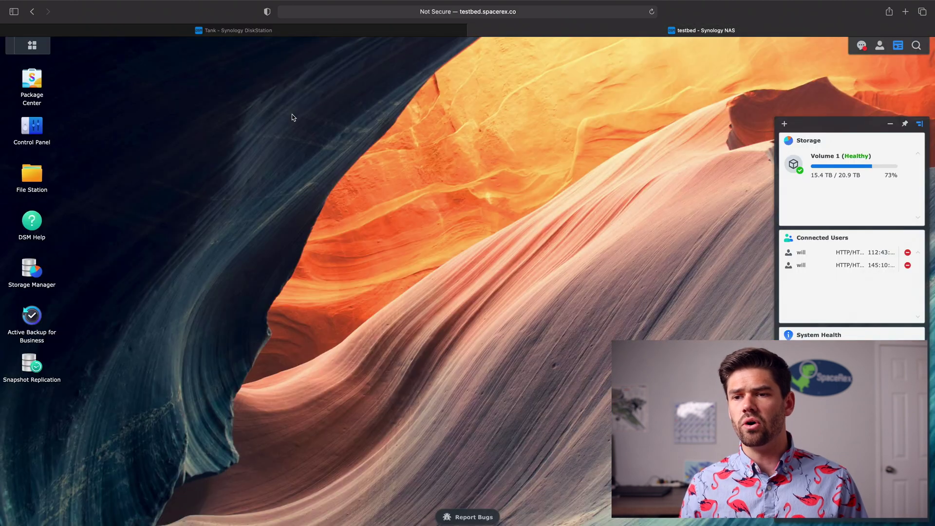
{"action": "left_click", "coordinate": [267, 32]}
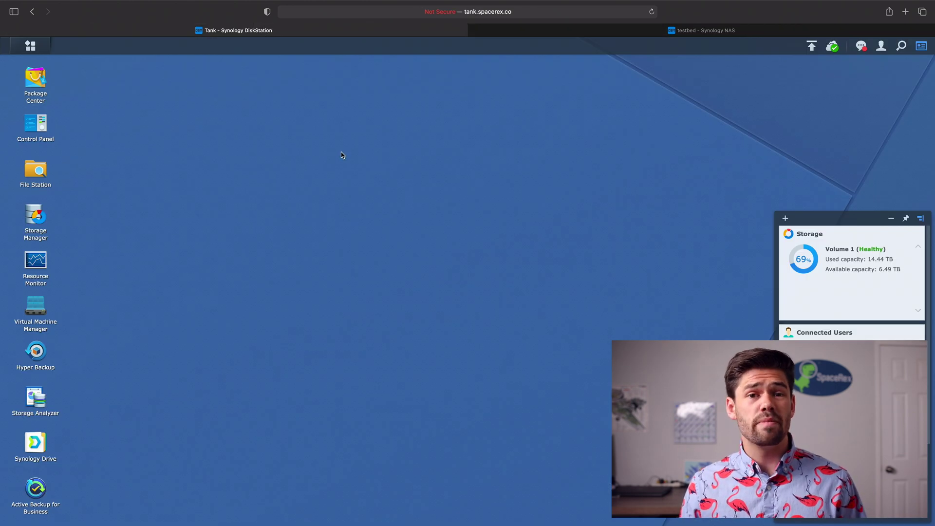
Launch Snapshot Replication from the Main Menu and show its Replication task list.
{"action": "left_click", "coordinate": [30, 46]}
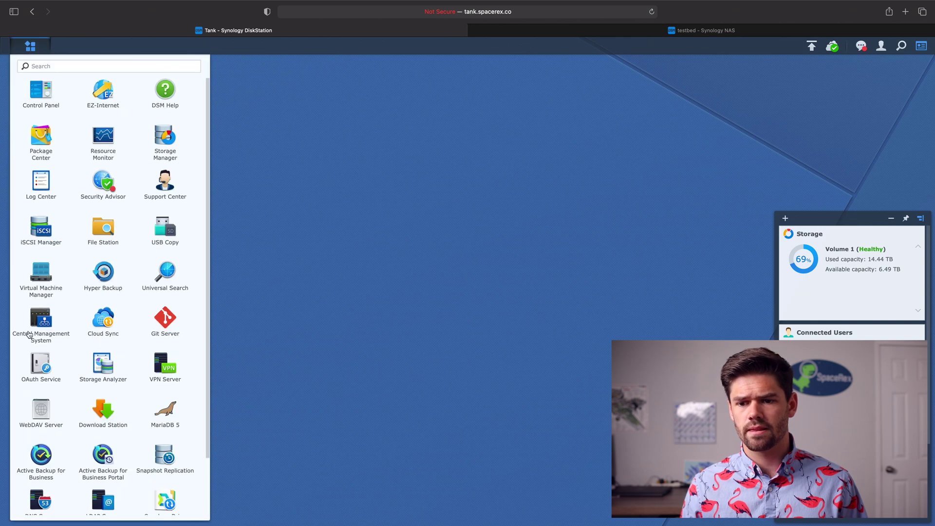
{"action": "left_click", "coordinate": [165, 392]}
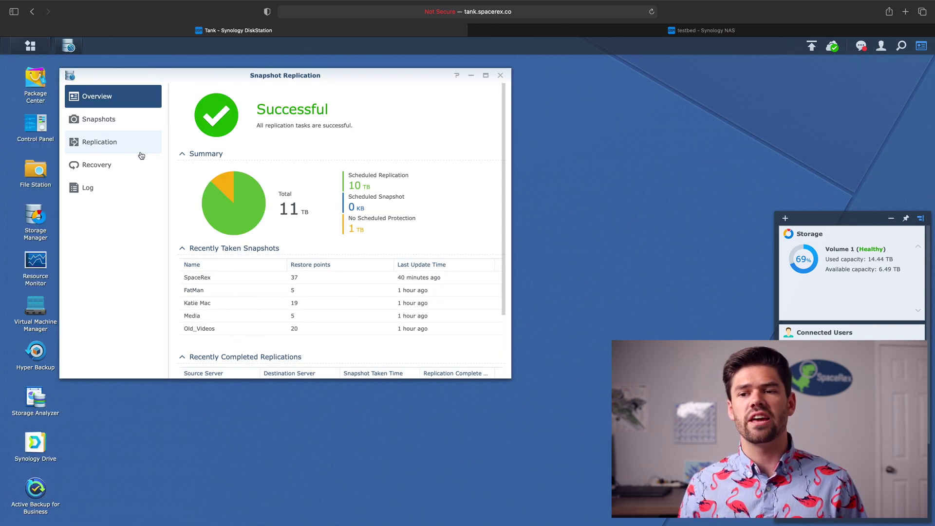
{"action": "left_click", "coordinate": [98, 151]}
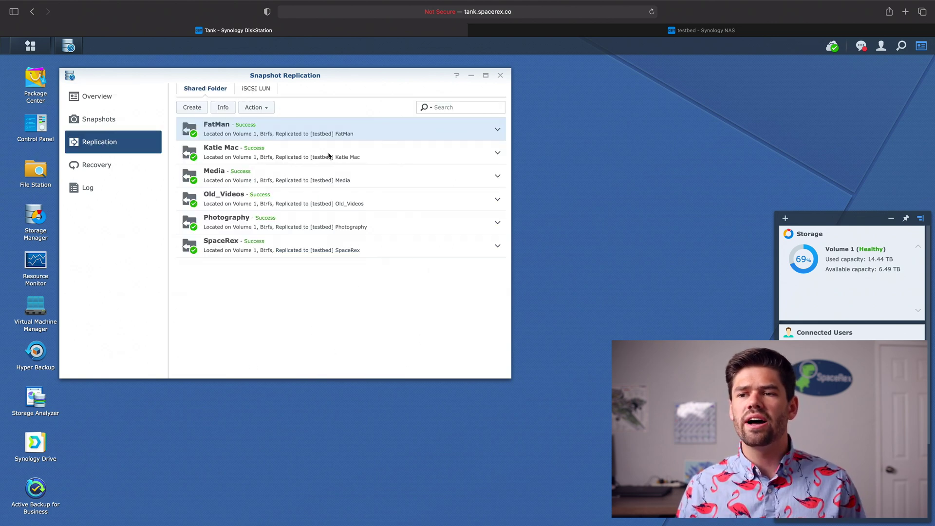
Start a new replication task, passing Before You Start and keeping Remote as destination type.
{"action": "left_click", "coordinate": [193, 107]}
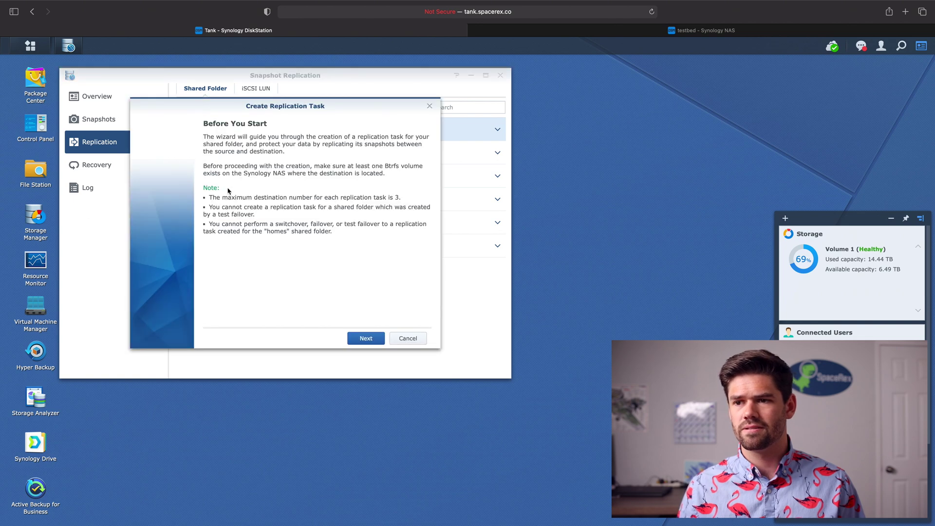
{"action": "left_click", "coordinate": [366, 338]}
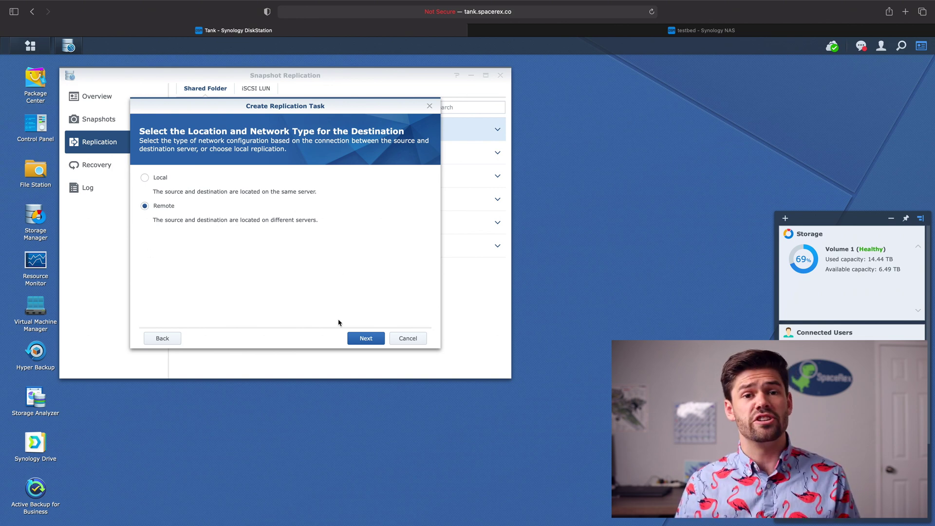
{"action": "left_click", "coordinate": [365, 338]}
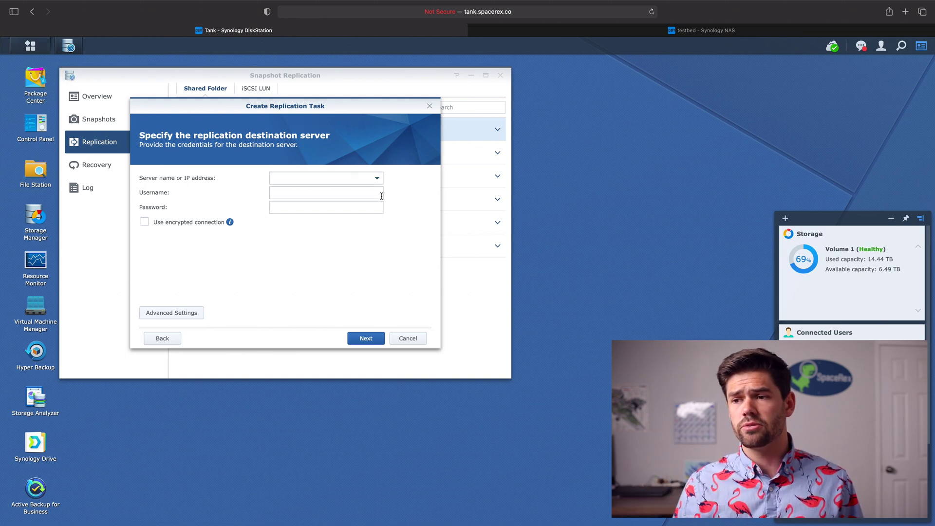
Choose testbed as the destination server, autofill its saved username and password, and connect.
{"action": "left_click", "coordinate": [377, 178]}
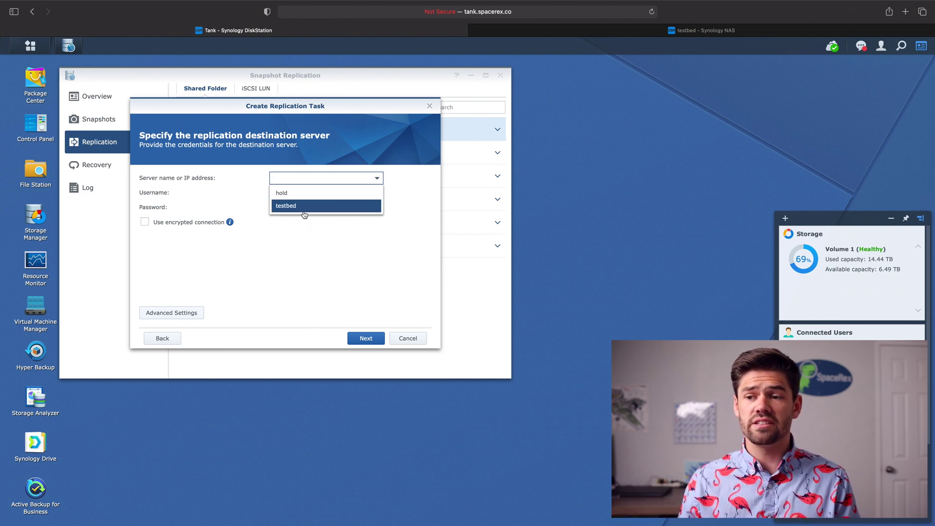
{"action": "left_click", "coordinate": [287, 212]}
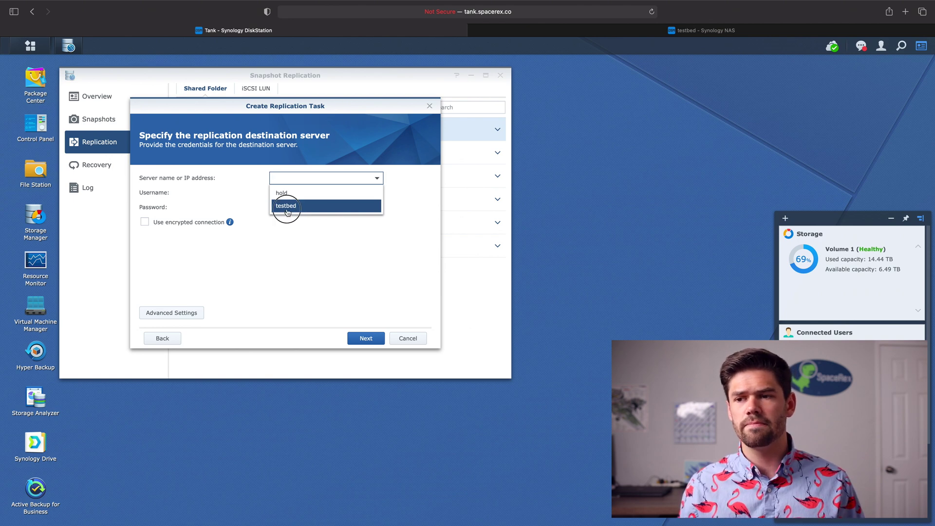
{"action": "left_click", "coordinate": [276, 193]}
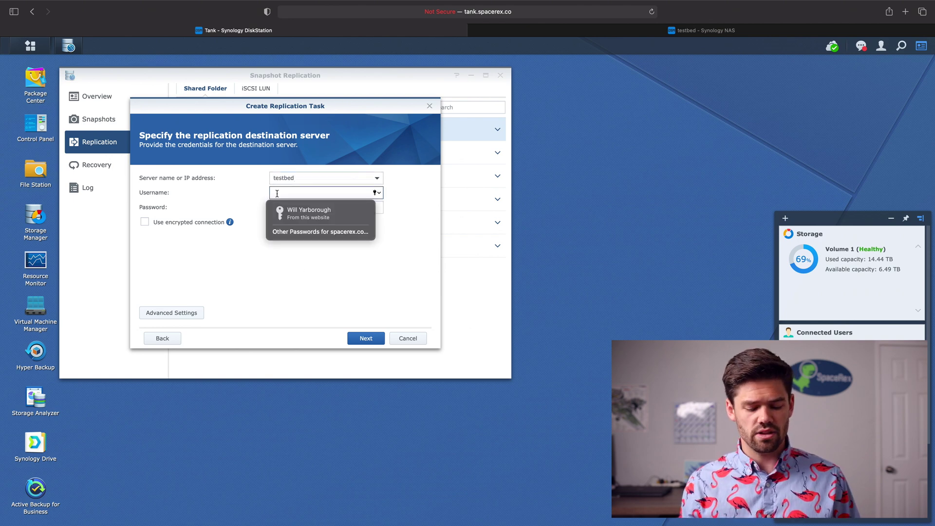
{"action": "left_click", "coordinate": [309, 213]}
{"action": "left_click", "coordinate": [312, 218]}
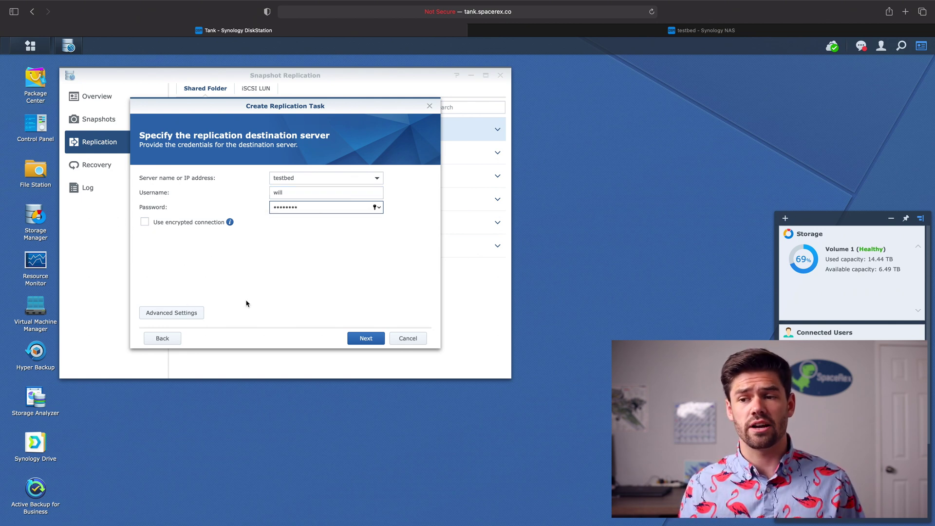
{"action": "left_click", "coordinate": [370, 339]}
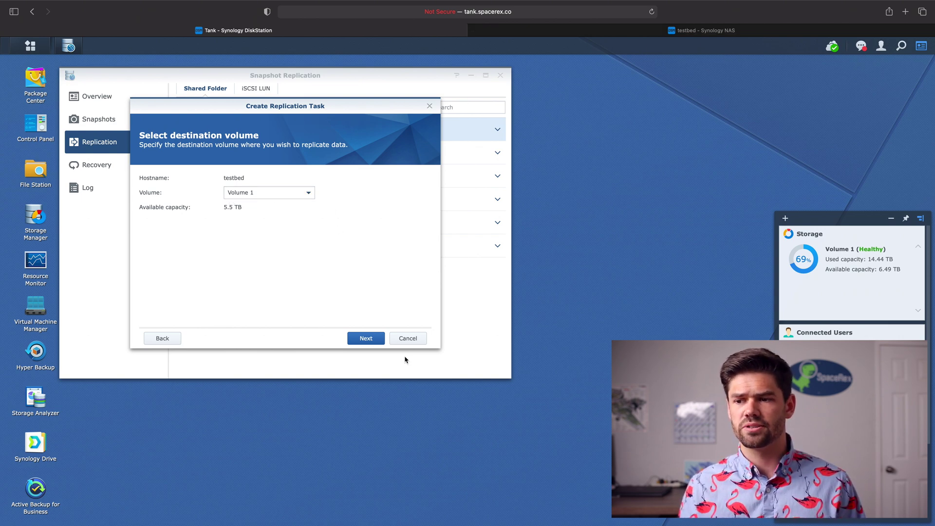
Accept Volume 1 as destination and tick the Tutorial shared folder for replication.
{"action": "left_click", "coordinate": [369, 341]}
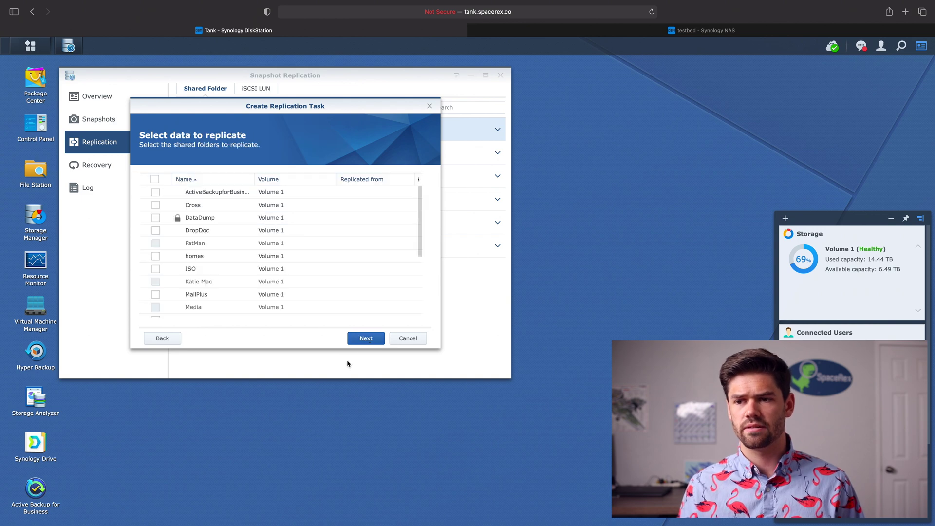
{"action": "scroll", "coordinate": [214, 233], "scroll_direction": "down", "scroll_amount": 5}
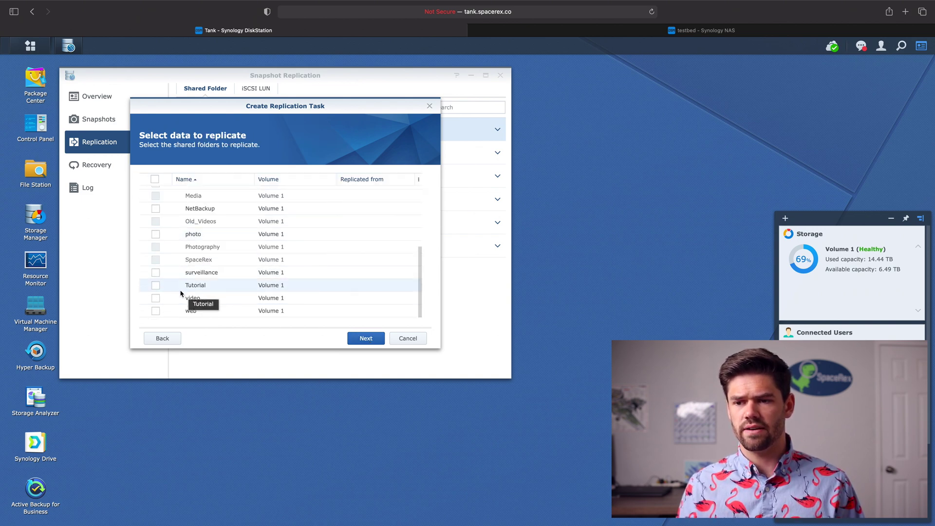
{"action": "left_click", "coordinate": [155, 285]}
{"action": "left_click", "coordinate": [363, 339]}
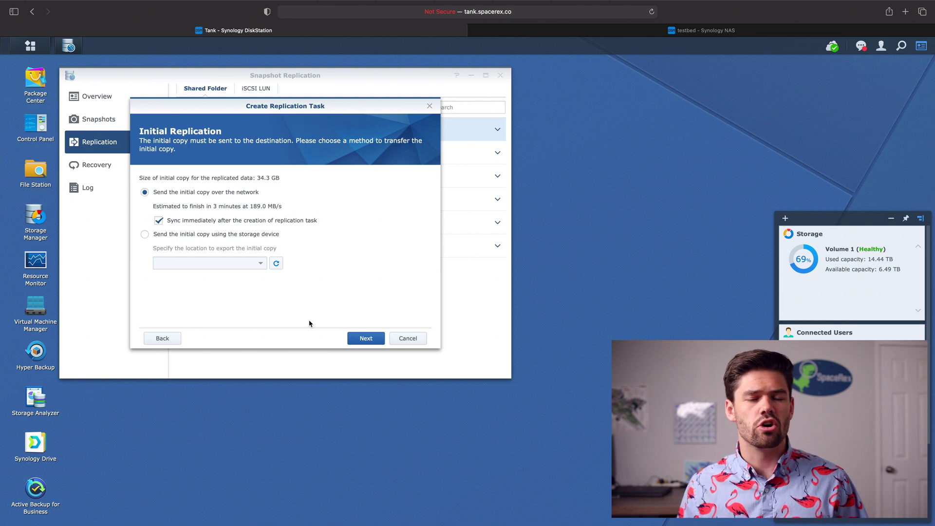
Keep sending the initial copy over the network and set frequency to every 5 minutes.
{"action": "left_click", "coordinate": [372, 343]}
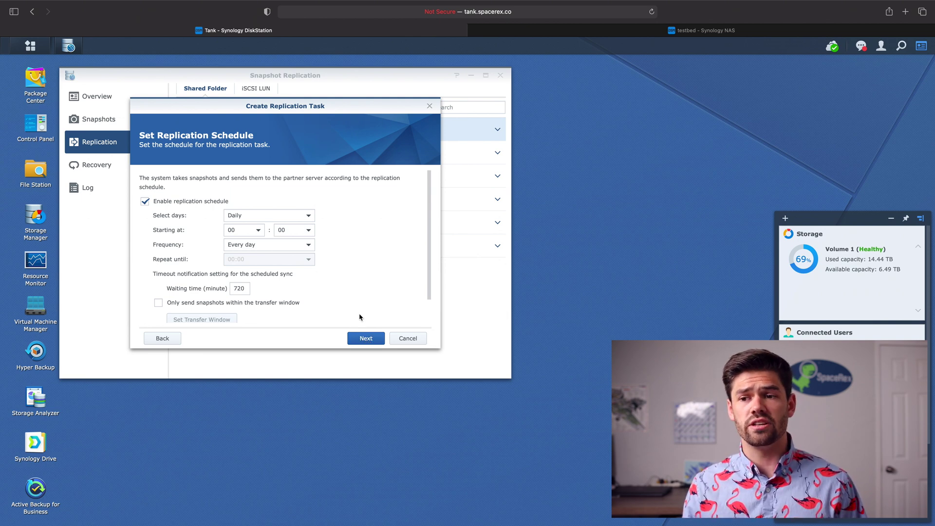
{"action": "scroll", "coordinate": [311, 215], "scroll_direction": "down", "scroll_amount": 1}
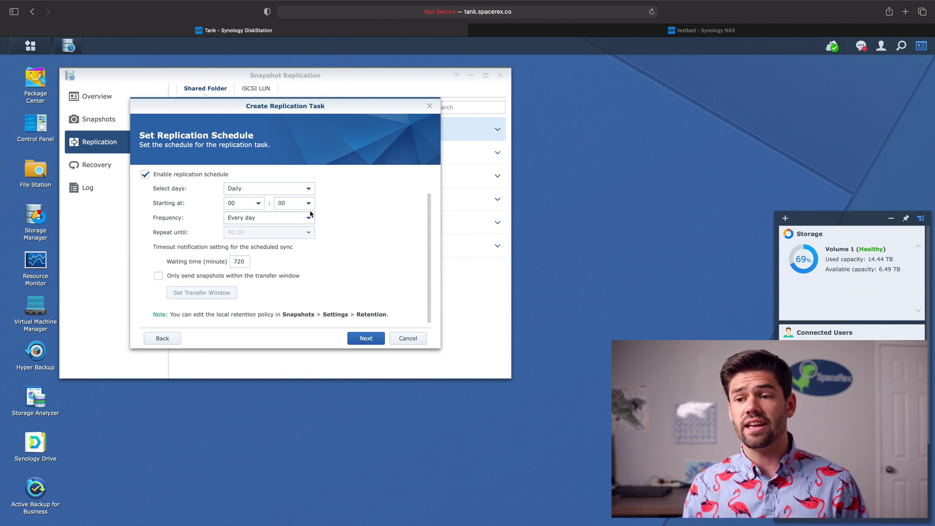
{"action": "left_click", "coordinate": [302, 218]}
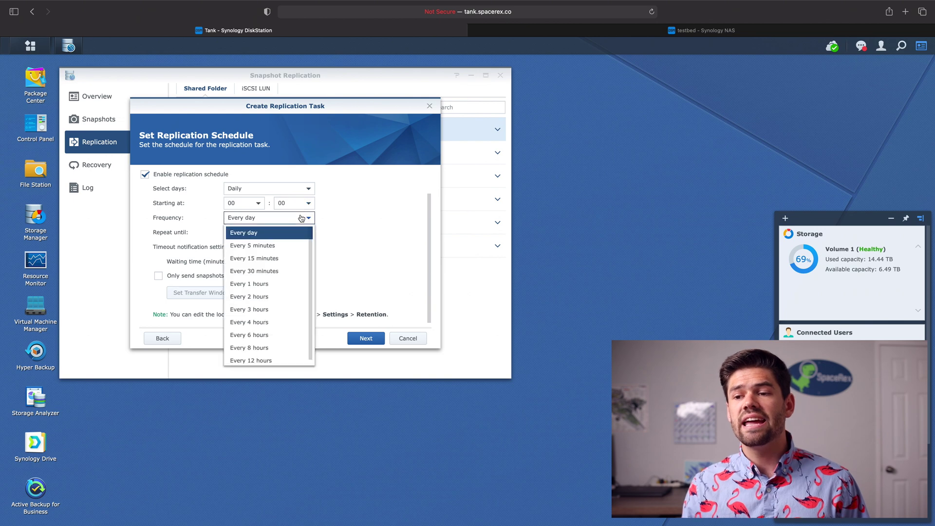
{"action": "left_click", "coordinate": [284, 245]}
Change the sync waiting time to 50 minutes and confirm the schedule.
{"action": "scroll", "coordinate": [346, 255], "scroll_direction": "up", "scroll_amount": 1}
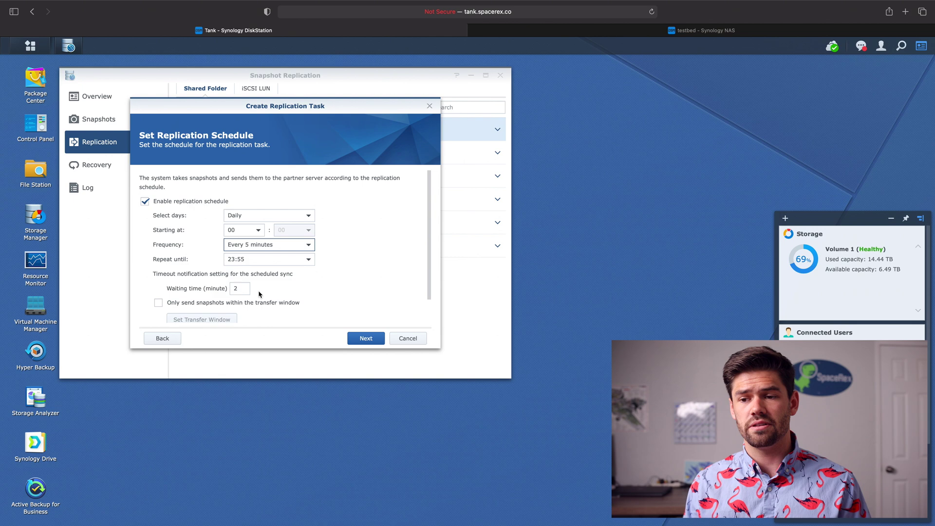
{"action": "scroll", "coordinate": [199, 292], "scroll_direction": "down", "scroll_amount": 1}
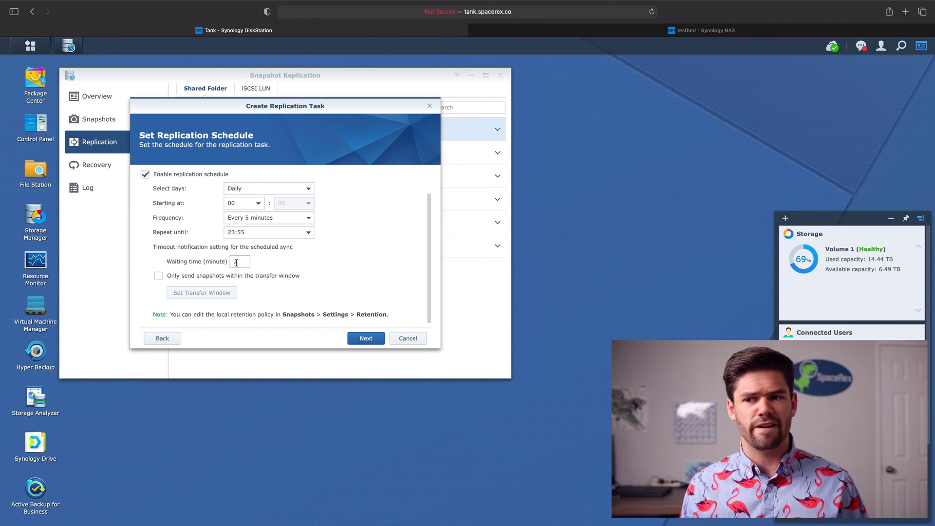
{"action": "double_click", "coordinate": [237, 263]}
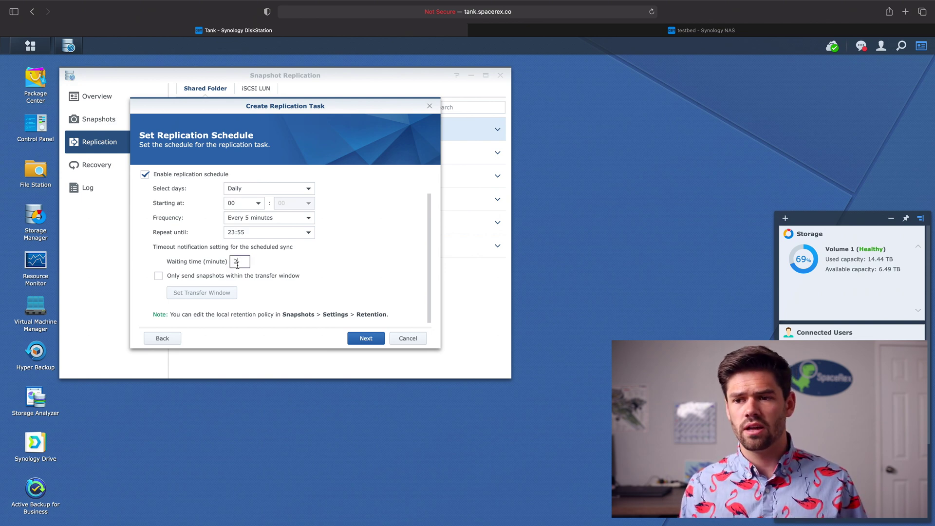
{"action": "type", "text": "50"}
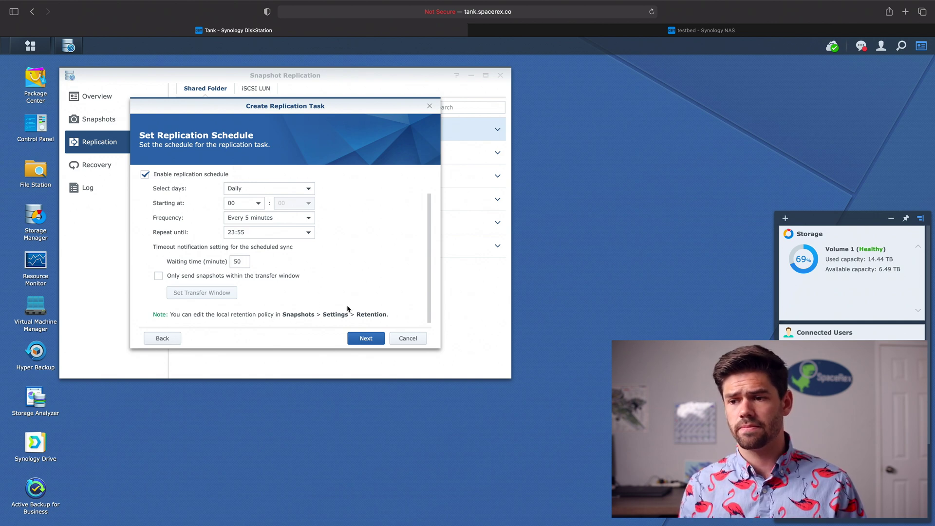
{"action": "left_click", "coordinate": [366, 338]}
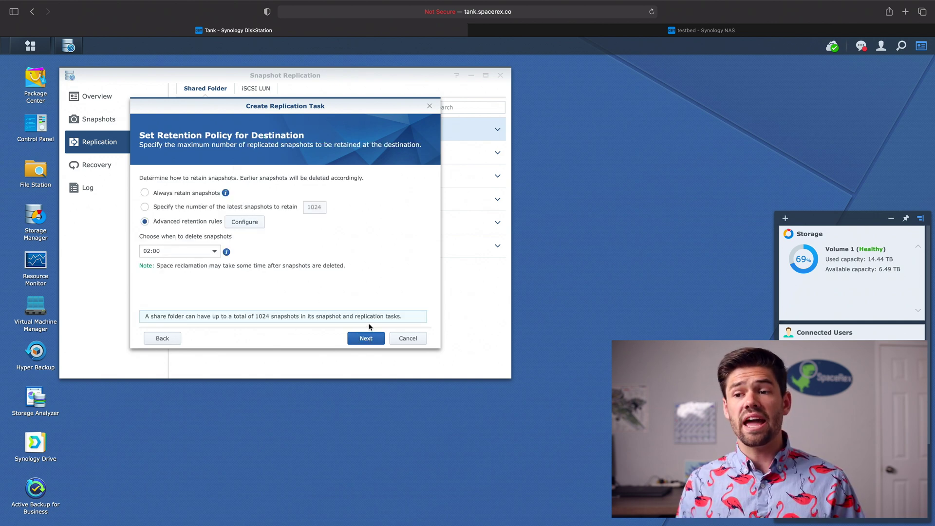
Set destination retention to 24 hourly, 14 daily, 6 weekly, 3 monthly and 0 yearly snapshots.
{"action": "left_click", "coordinate": [238, 227]}
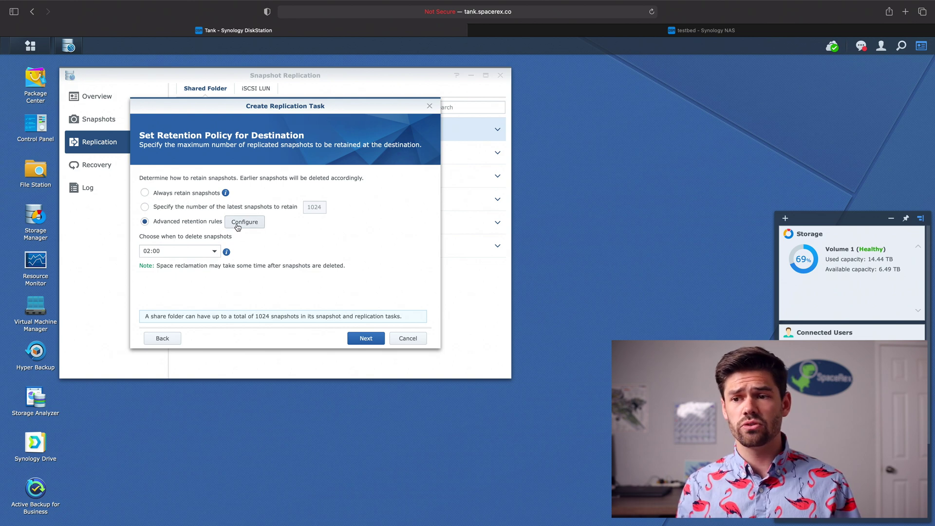
{"action": "left_click", "coordinate": [191, 194]}
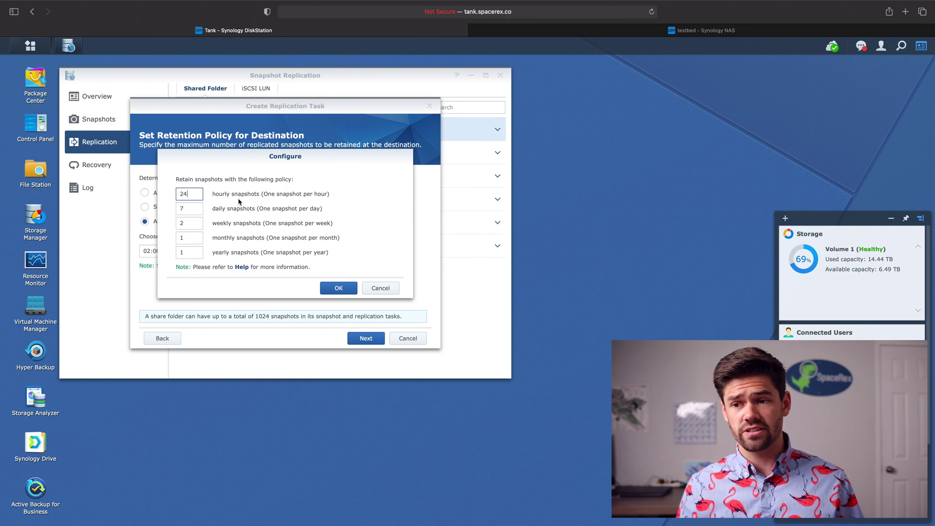
{"action": "double_click", "coordinate": [186, 210]}
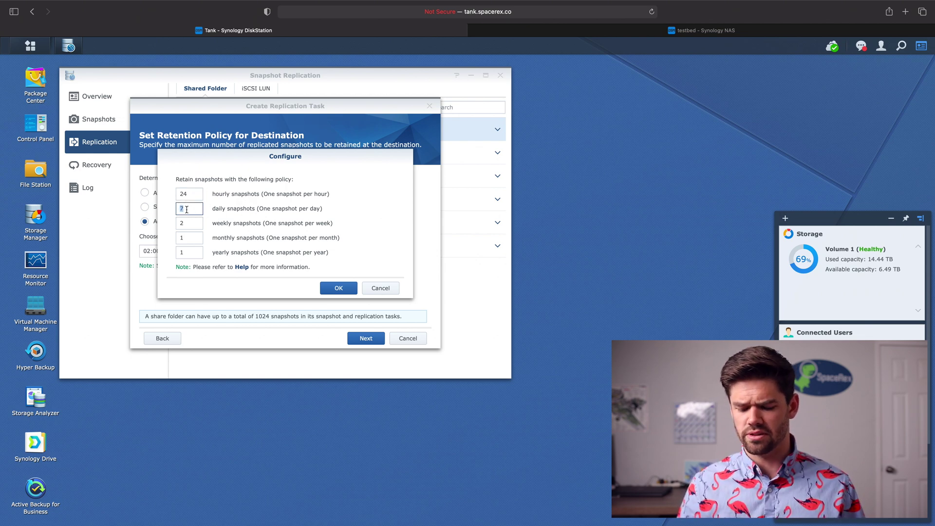
{"action": "double_click", "coordinate": [191, 222]}
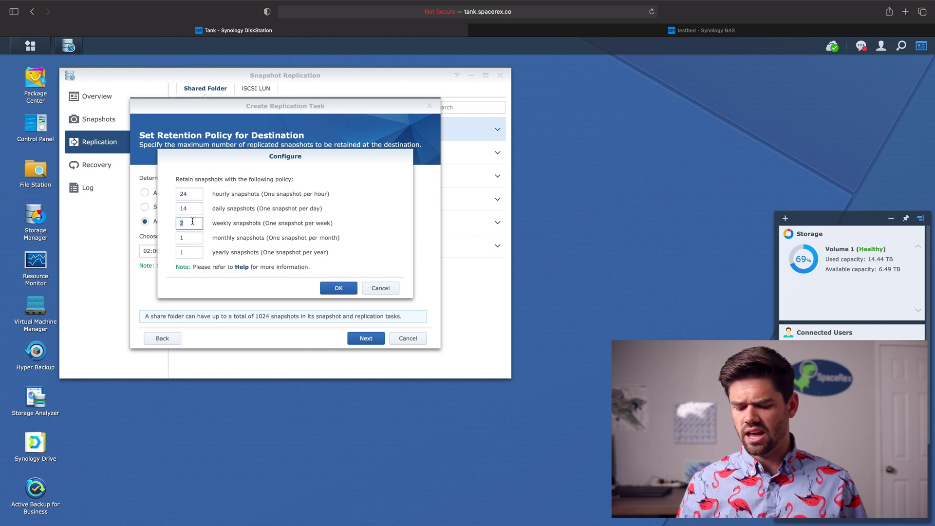
{"action": "type", "text": "6"}
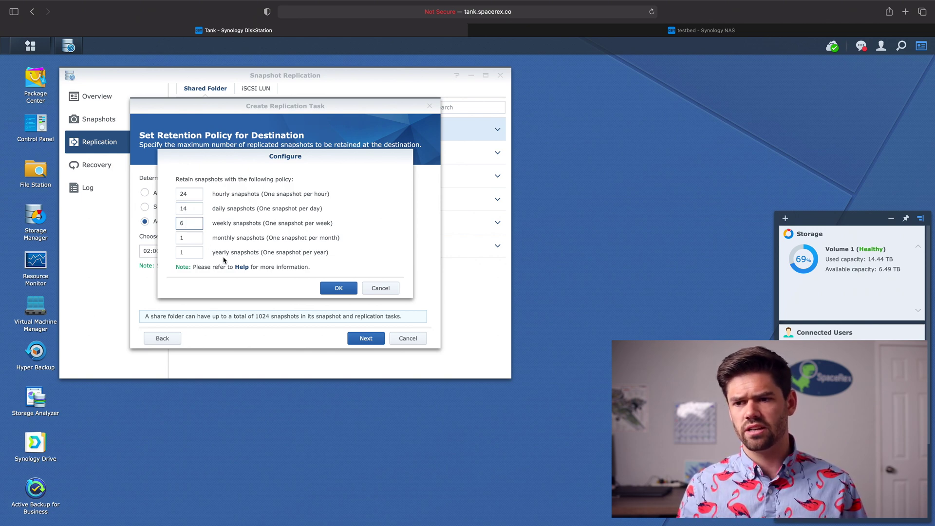
{"action": "left_click", "coordinate": [199, 237]}
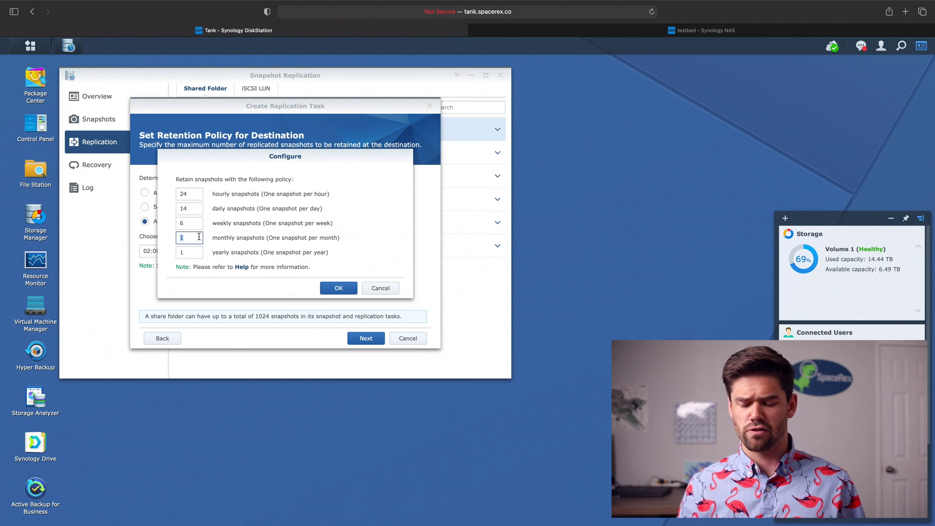
{"action": "type", "text": "3"}
{"action": "double_click", "coordinate": [195, 253]}
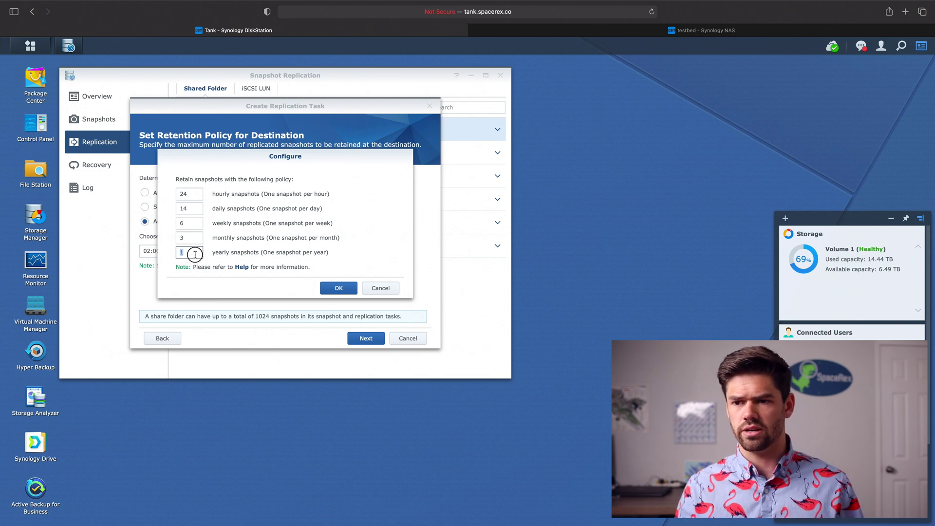
{"action": "type", "text": "0"}
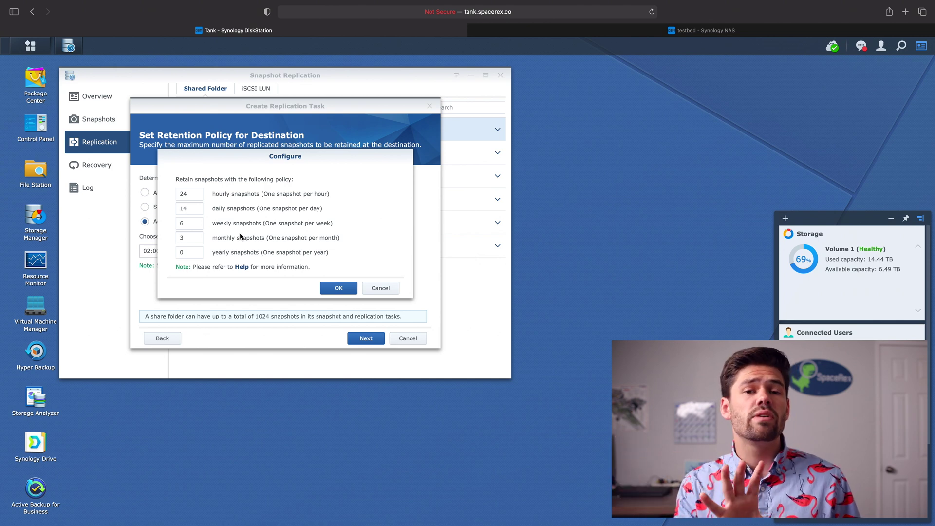
{"action": "left_click", "coordinate": [339, 288]}
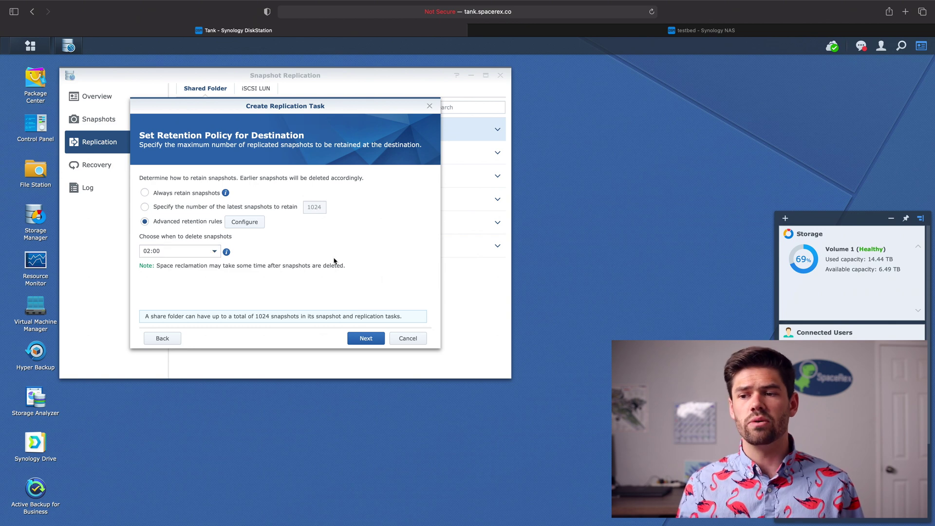
{"action": "left_click", "coordinate": [354, 339]}
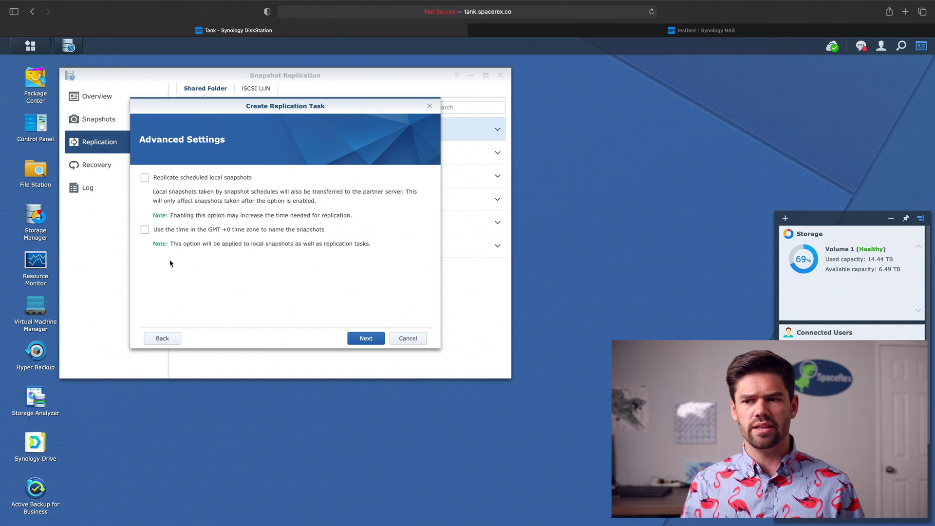
{"action": "left_click", "coordinate": [366, 338]}
Apply the settings to create the Tutorial task, then open its details to see progress.
{"action": "scroll", "coordinate": [205, 255], "scroll_direction": "down", "scroll_amount": 2}
{"action": "scroll", "coordinate": [205, 254], "scroll_direction": "up", "scroll_amount": 2}
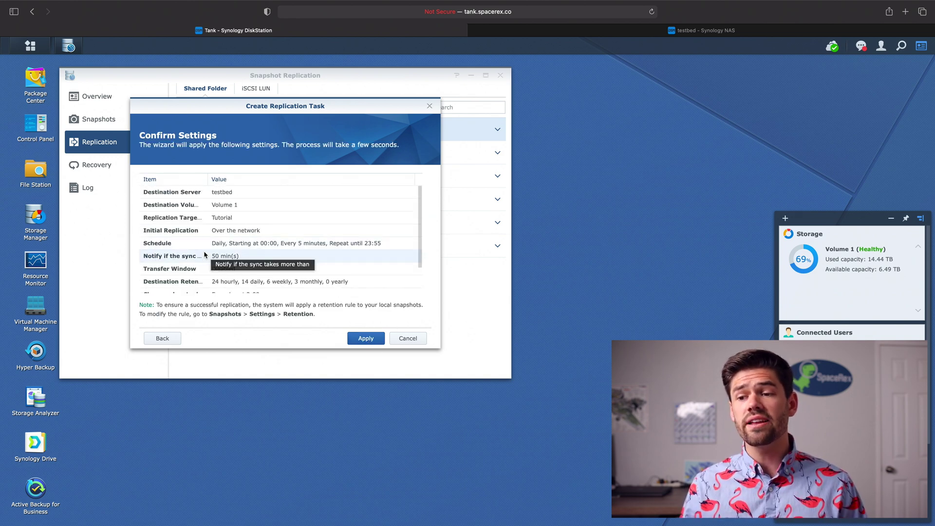
{"action": "left_click", "coordinate": [370, 339]}
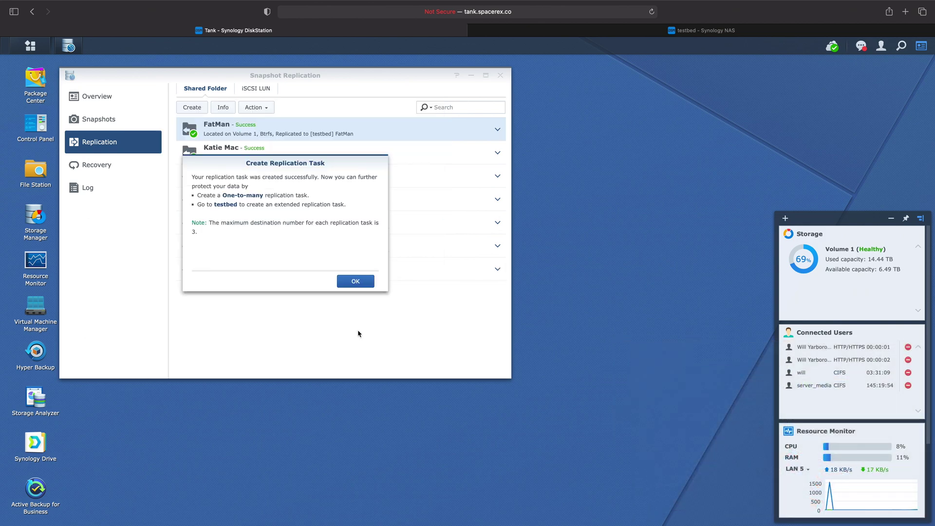
{"action": "left_click", "coordinate": [359, 283]}
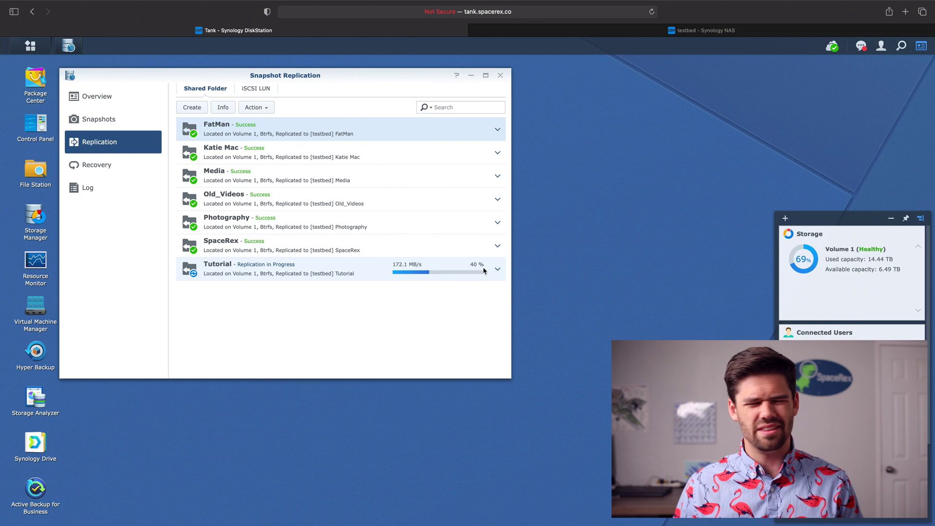
{"action": "left_click", "coordinate": [439, 264]}
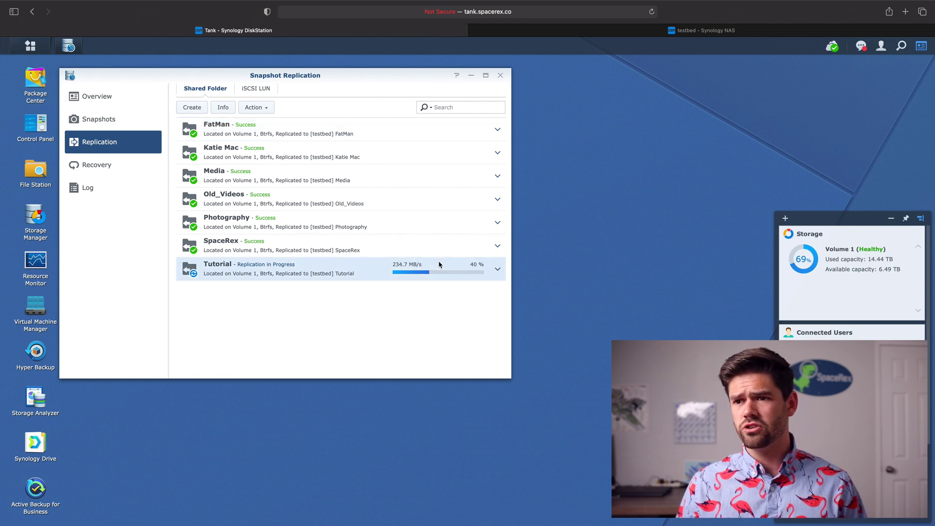
{"action": "left_click", "coordinate": [223, 109]}
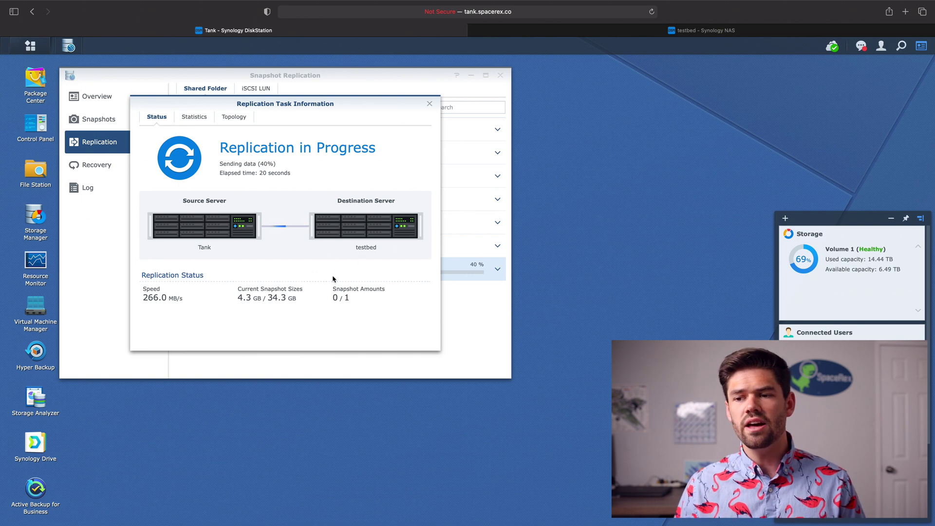
Review the Tutorial task's Statistics and Tank-to-testbed Topology tabs, then close the details.
{"action": "left_click", "coordinate": [190, 122]}
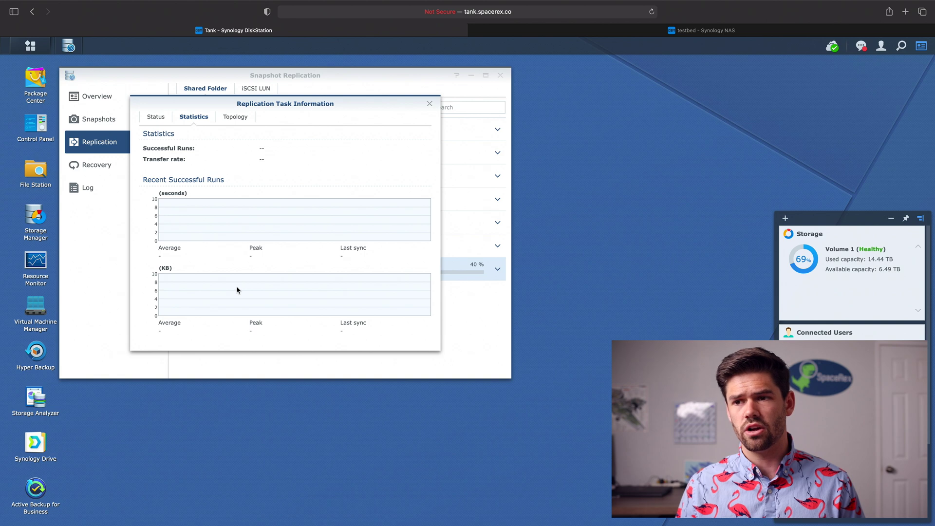
{"action": "left_click", "coordinate": [232, 119]}
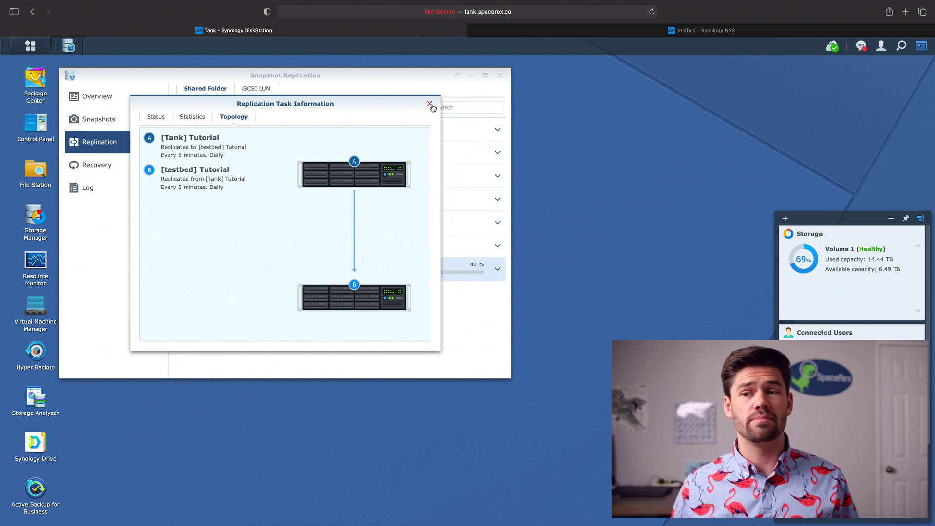
{"action": "left_click", "coordinate": [431, 105]}
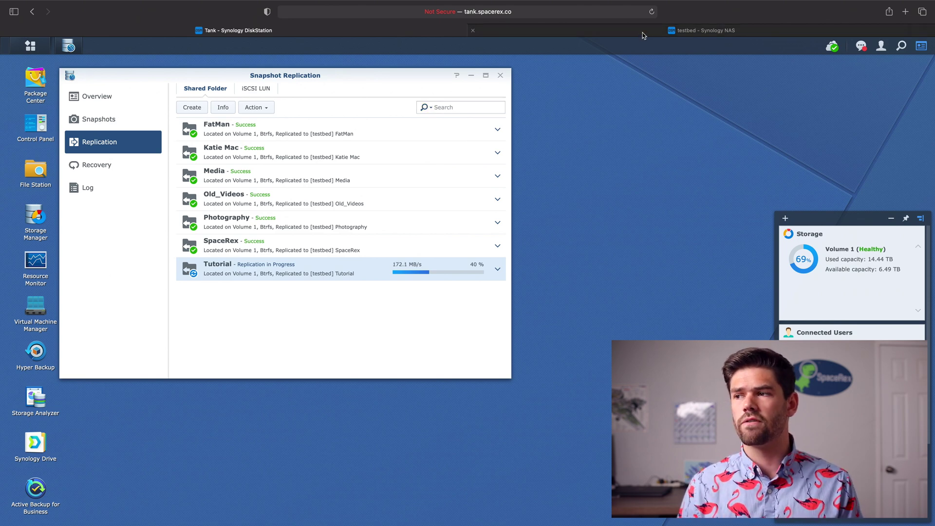
Switch to the 'testbed - Synology NAS' browser tab.
{"action": "mouse_move", "coordinate": [643, 35]}
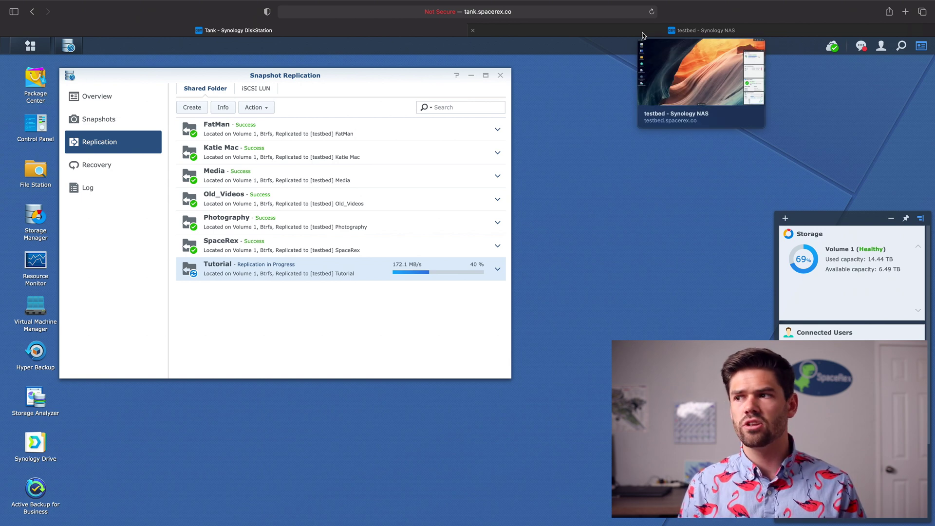
{"action": "left_click", "coordinate": [642, 35]}
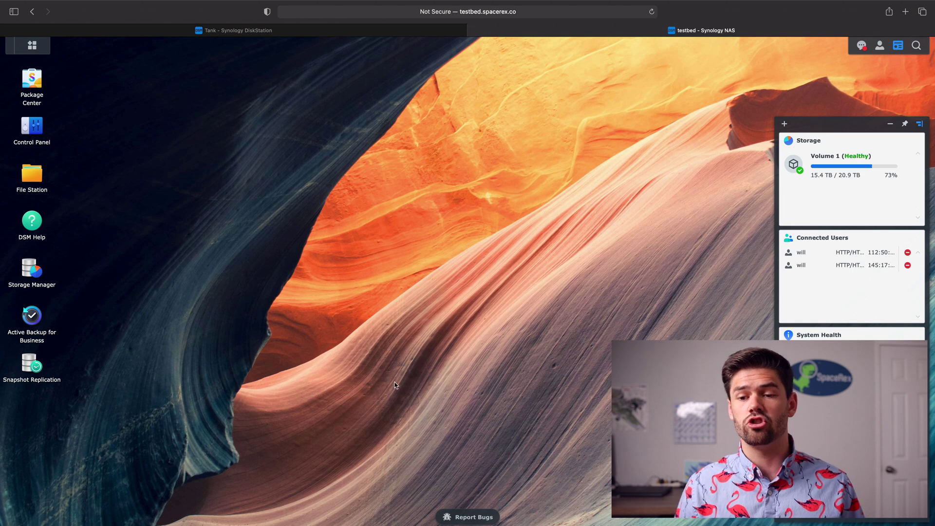
Open testbed's Snapshot Replication list and view Tutorial's details until it shows Success.
{"action": "left_click", "coordinate": [31, 365]}
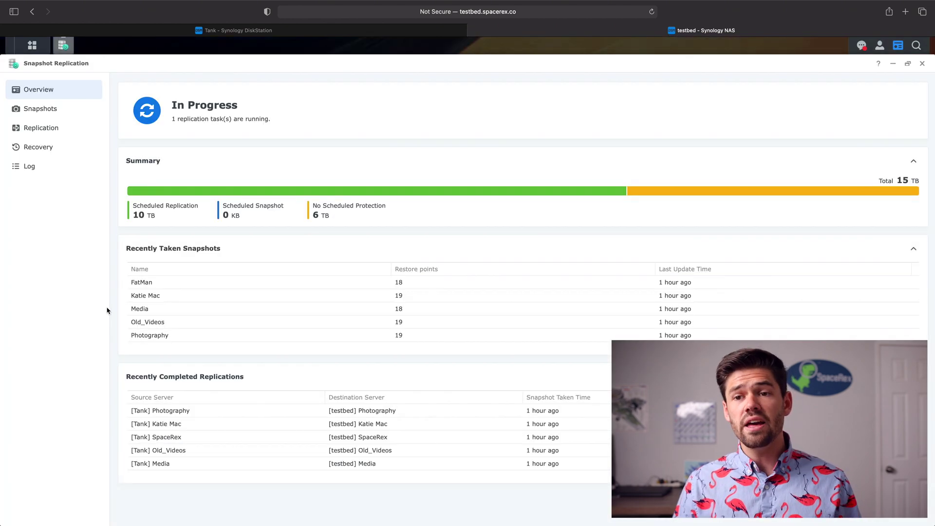
{"action": "left_click", "coordinate": [42, 129]}
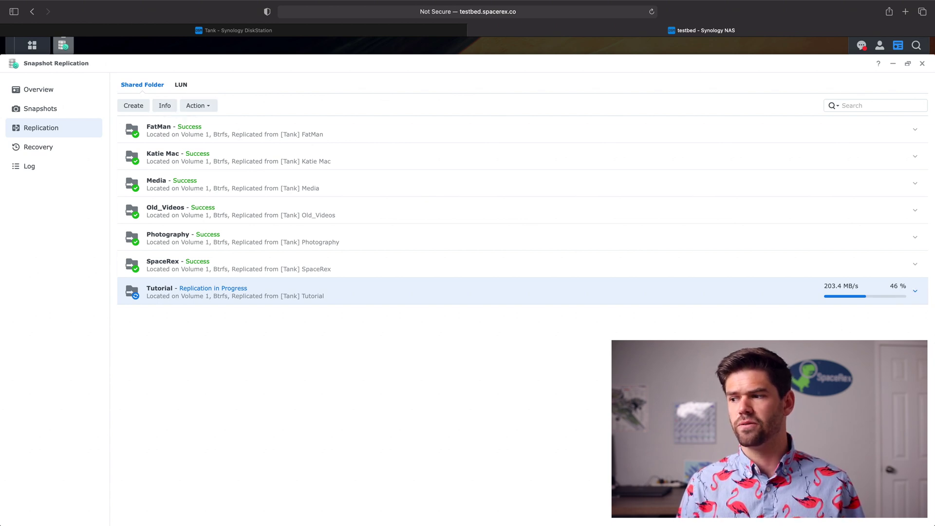
{"action": "left_click", "coordinate": [165, 106]}
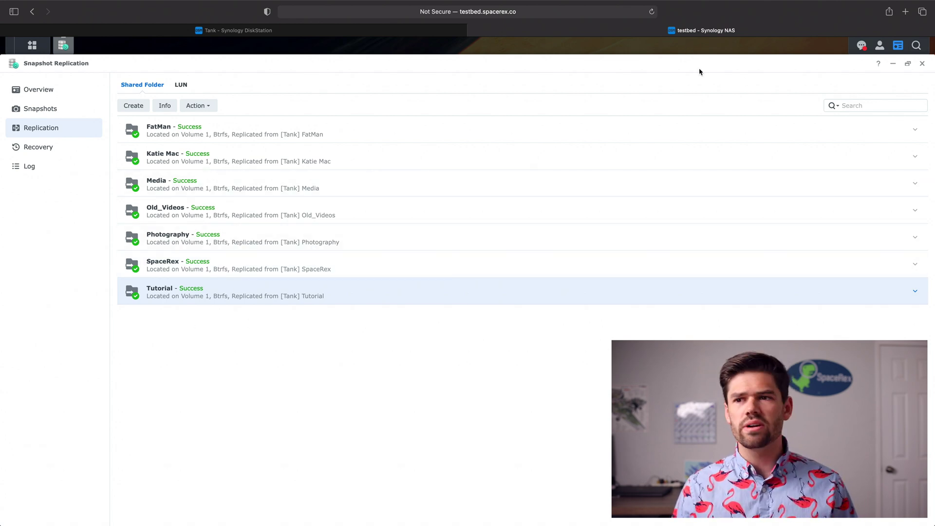
Close Snapshot Replication and browse the replicated Tutorial folder in File Station.
{"action": "left_click", "coordinate": [922, 64]}
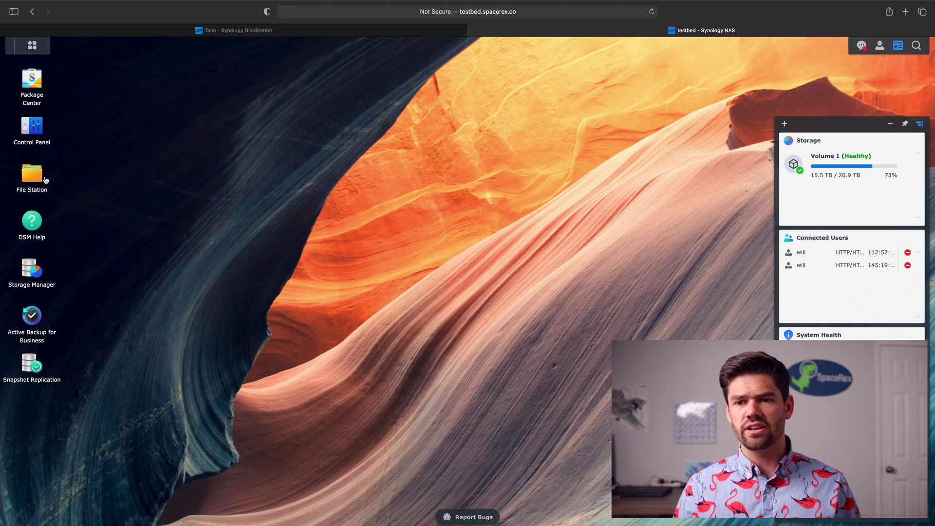
{"action": "left_click", "coordinate": [40, 176]}
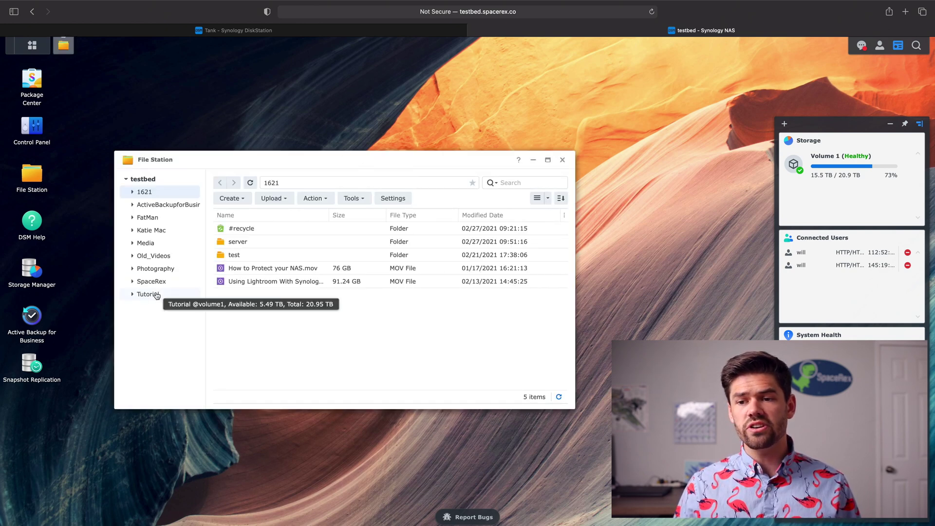
{"action": "left_click", "coordinate": [148, 293]}
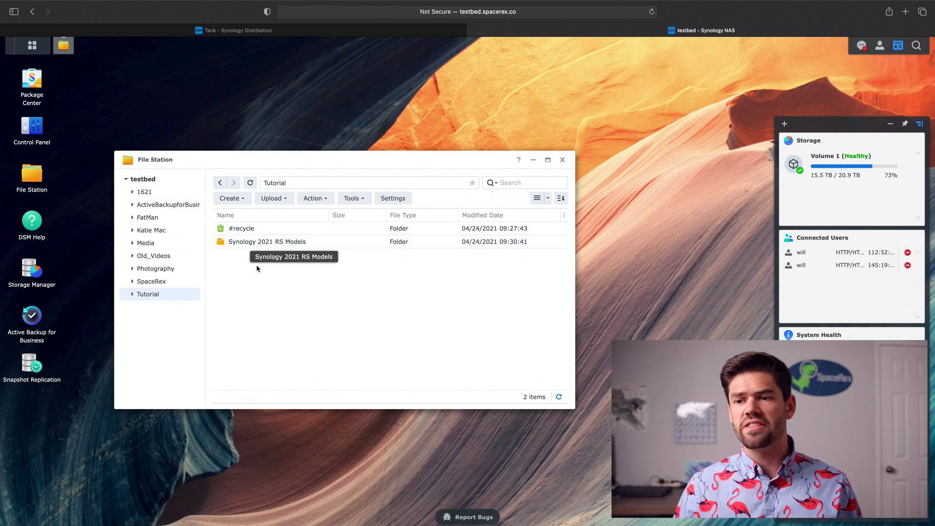
Try creating a folder named 'test' in Tutorial and dismiss the insufficient privileges error.
{"action": "right_click", "coordinate": [255, 293]}
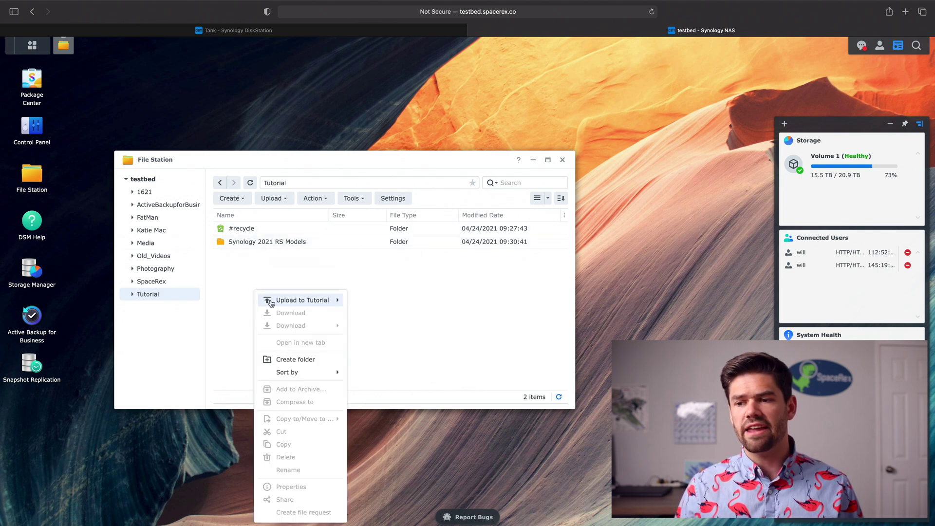
{"action": "left_click", "coordinate": [319, 359]}
{"action": "type", "text": "test"}
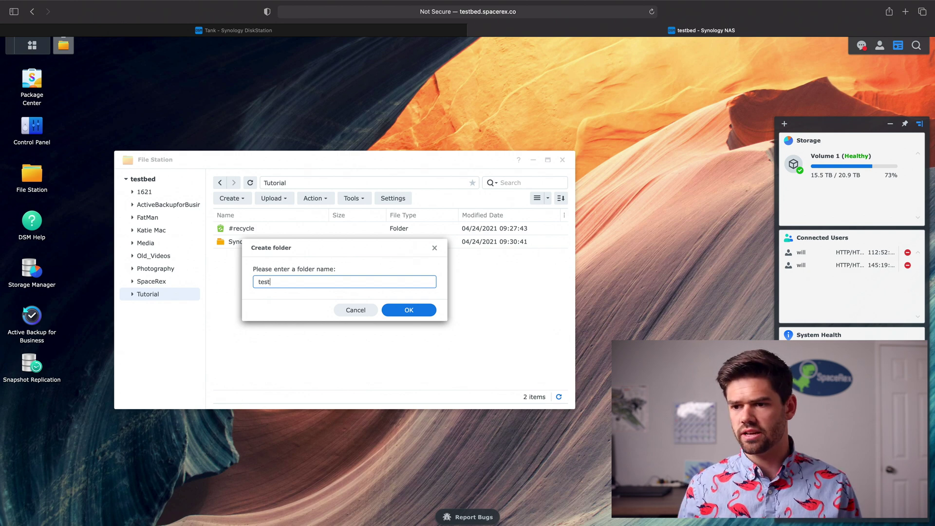
{"action": "key", "text": "Return"}
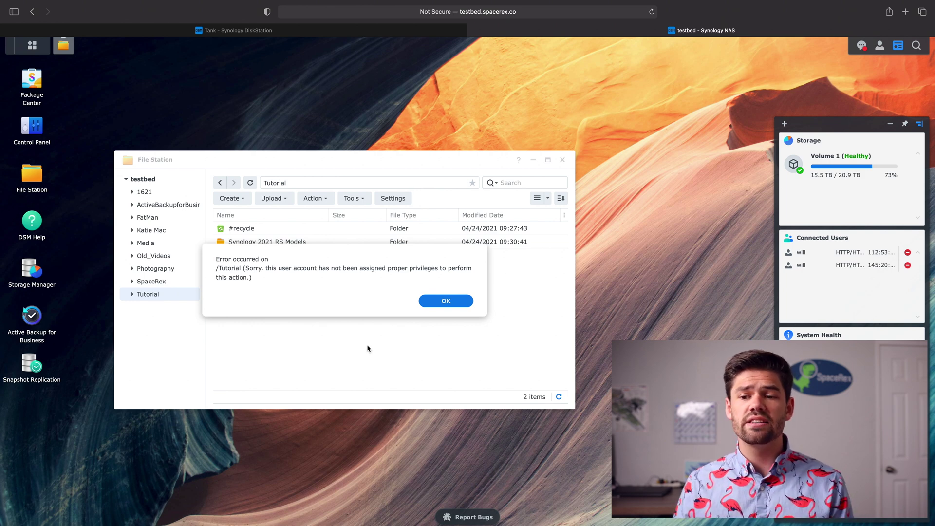
{"action": "left_click", "coordinate": [448, 305]}
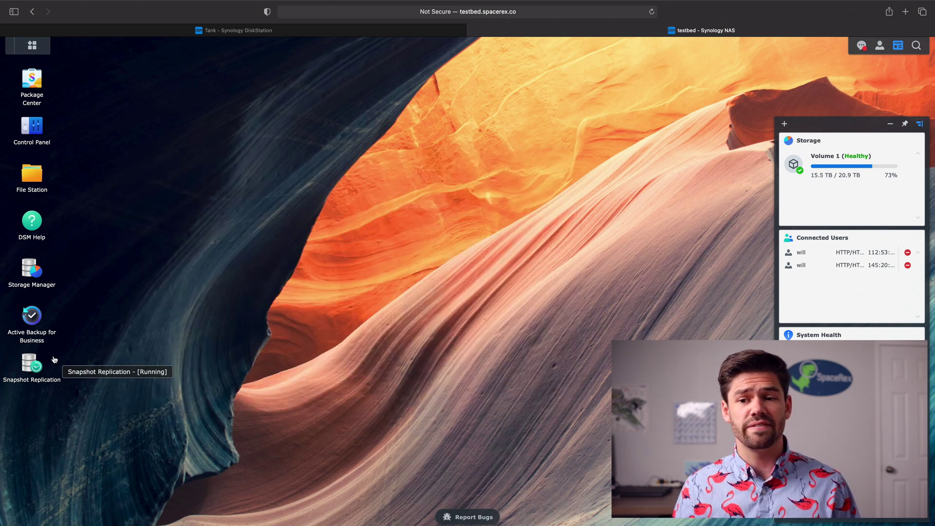
Reopen Snapshot Replication and select Tutorial on the Recovery page.
{"action": "left_click", "coordinate": [39, 365]}
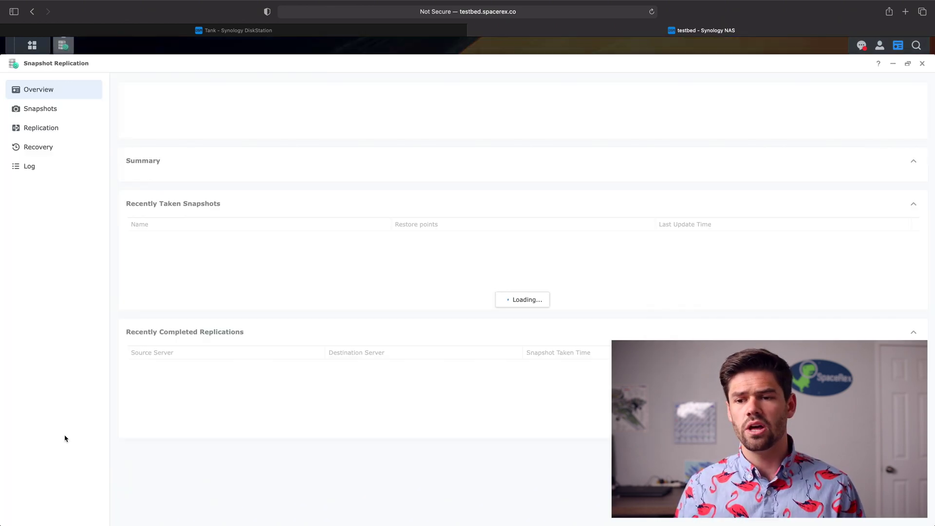
{"action": "left_click", "coordinate": [40, 136]}
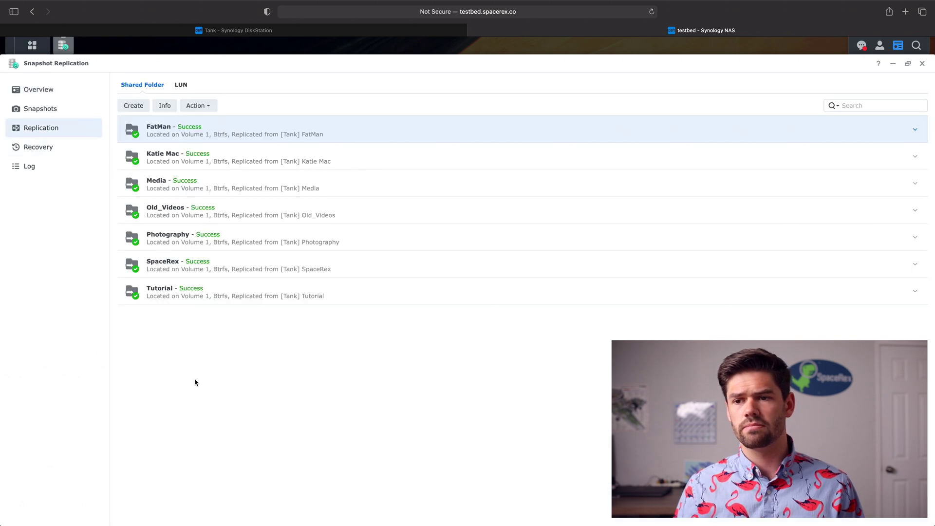
{"action": "left_click", "coordinate": [28, 148]}
{"action": "left_click", "coordinate": [225, 288]}
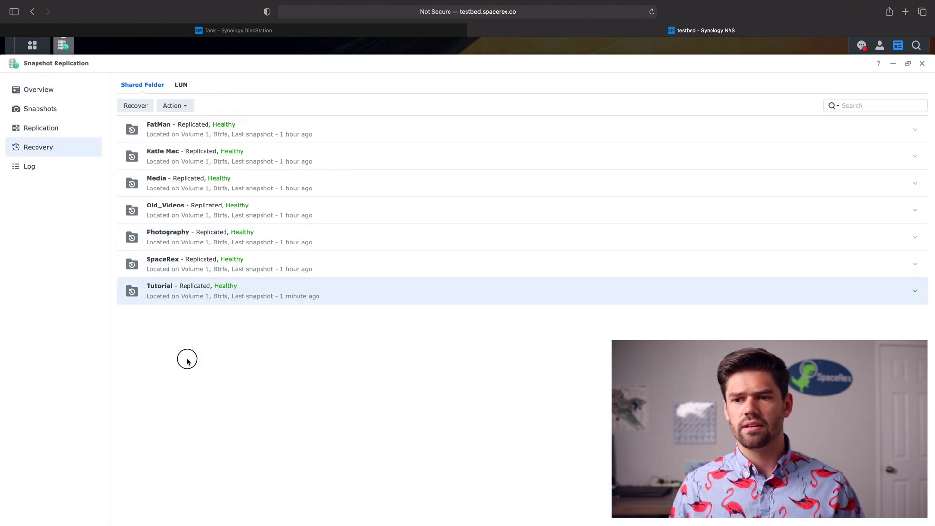
Run a test failover of Tutorial named Tutorial-Test and dismiss the completion notice.
{"action": "left_click", "coordinate": [193, 110]}
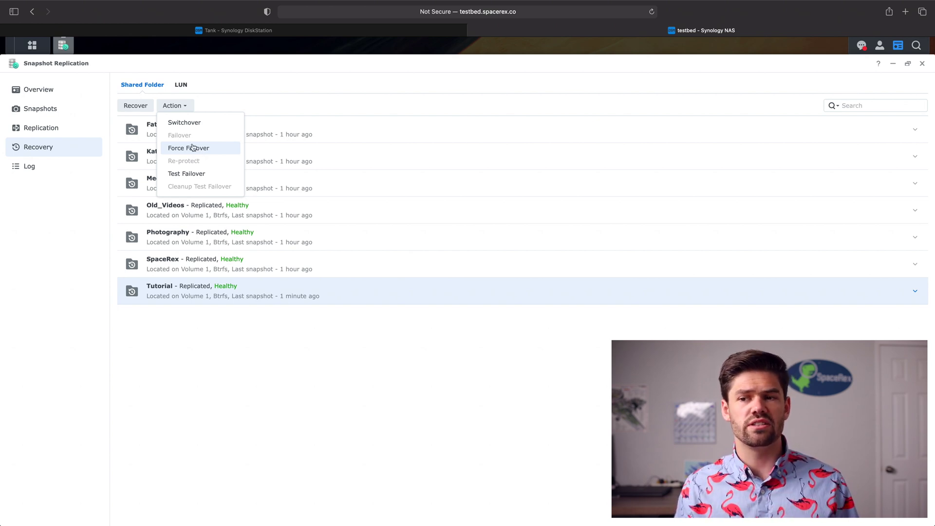
{"action": "left_click", "coordinate": [194, 180]}
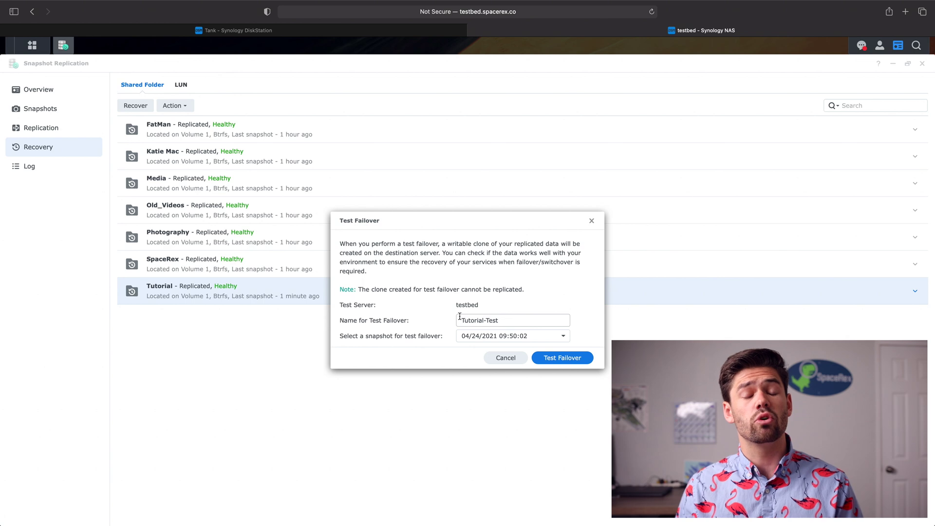
{"action": "left_click", "coordinate": [556, 359]}
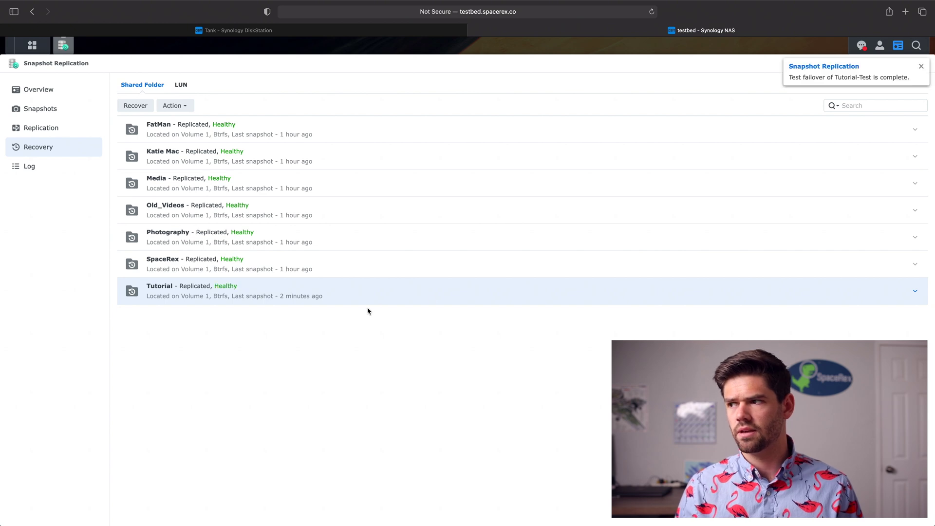
{"action": "left_click", "coordinate": [921, 66]}
Create a folder named 'test' inside the writable Tutorial-Test clone in File Station.
{"action": "left_click", "coordinate": [921, 63]}
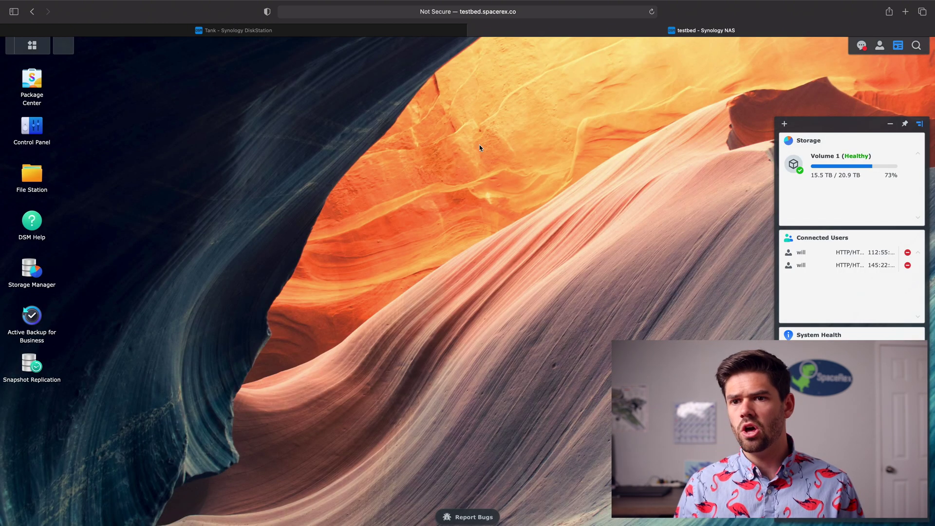
{"action": "left_click", "coordinate": [48, 183]}
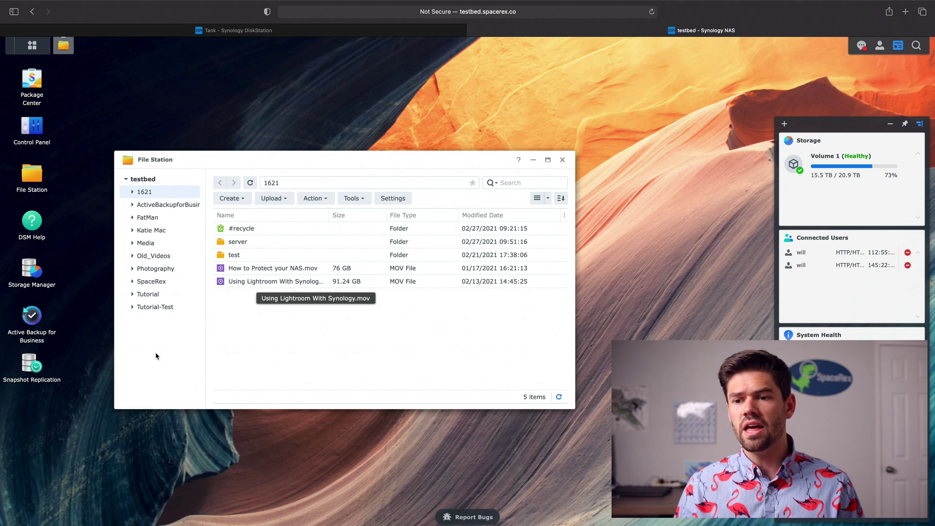
{"action": "left_click", "coordinate": [167, 305]}
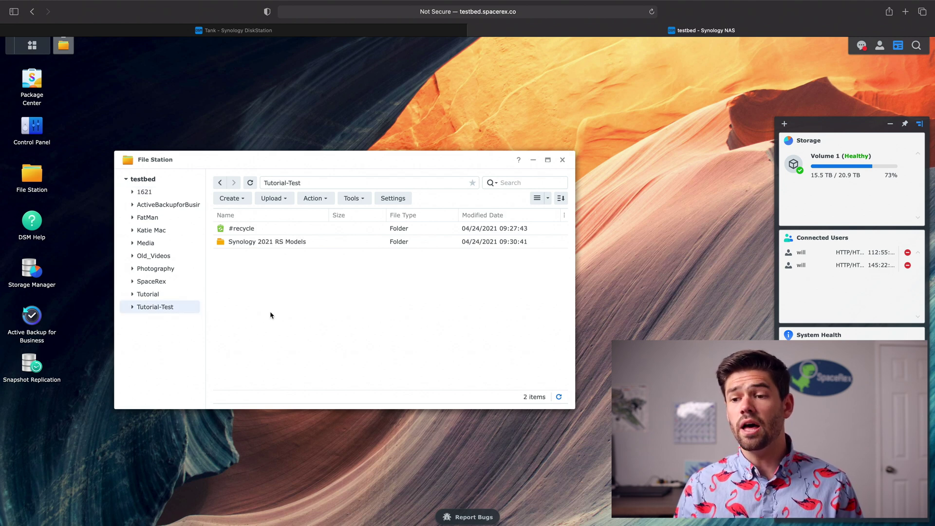
{"action": "right_click", "coordinate": [273, 314]}
{"action": "left_click", "coordinate": [304, 365]}
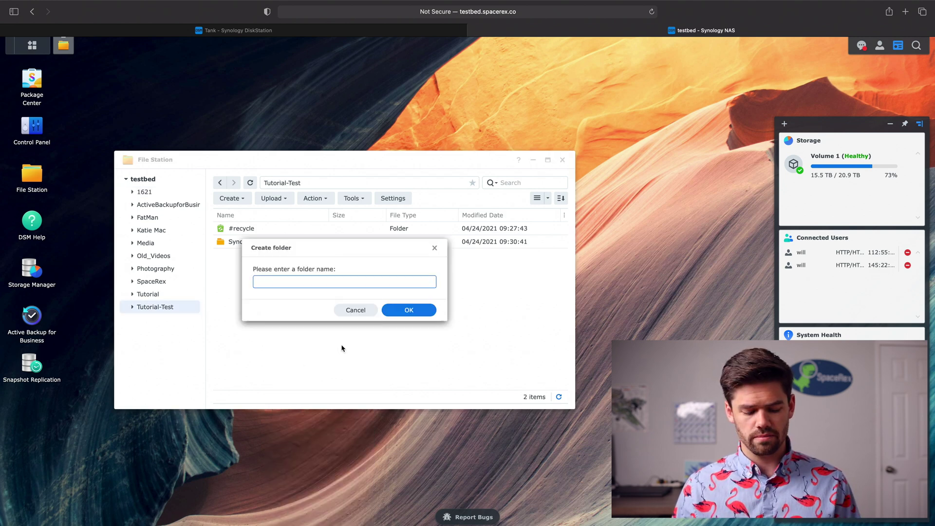
{"action": "type", "text": "test"}
{"action": "key", "text": "Return"}
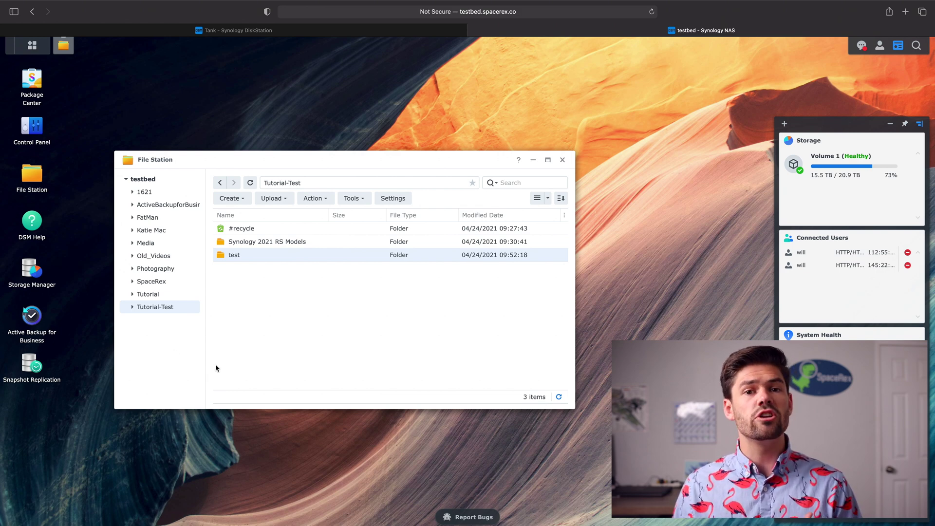
Run Cleanup Test Failover on Tutorial from the Recovery page, removing the Tutorial-Test clone.
{"action": "left_click", "coordinate": [30, 361]}
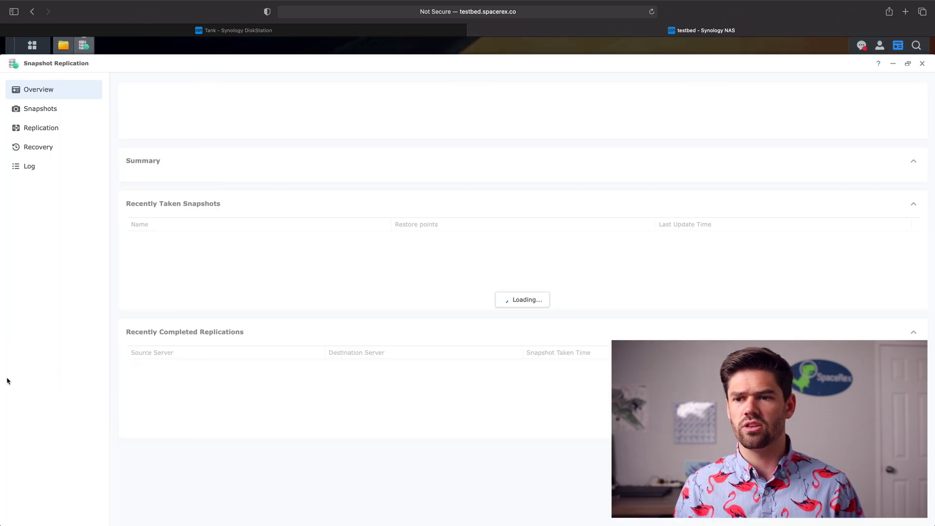
{"action": "left_click", "coordinate": [51, 150]}
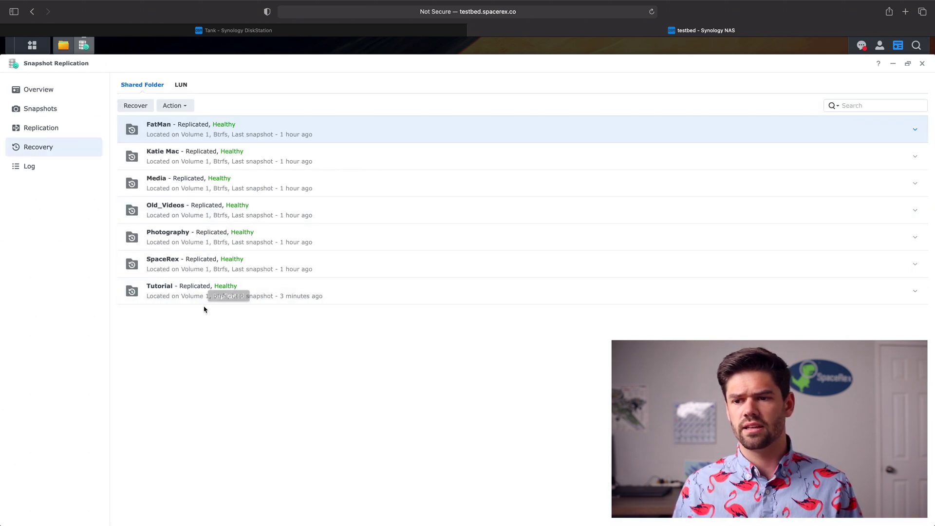
{"action": "left_click", "coordinate": [209, 282]}
{"action": "left_click", "coordinate": [180, 107]}
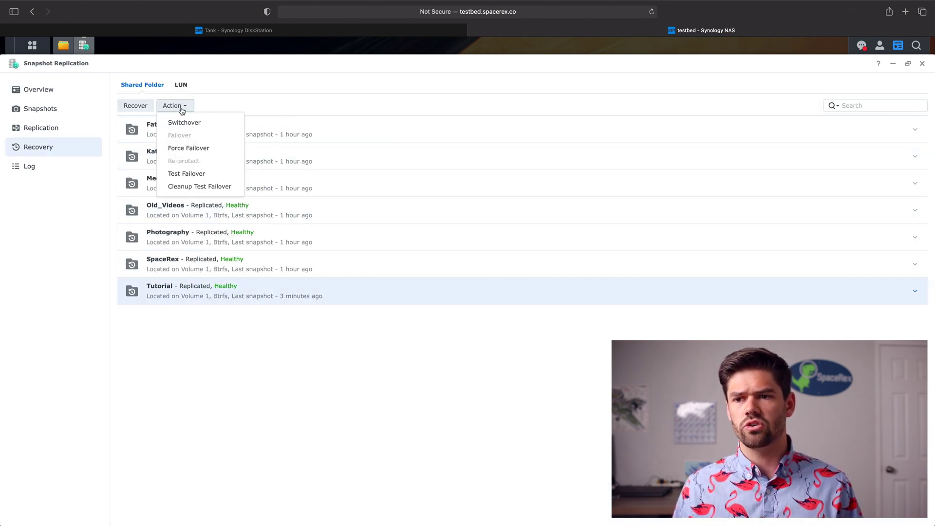
{"action": "left_click", "coordinate": [214, 190]}
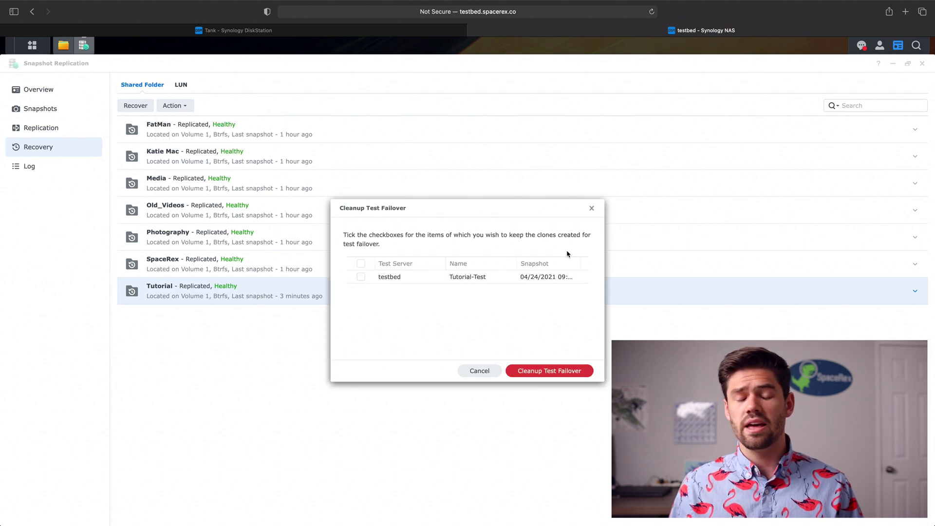
{"action": "left_click", "coordinate": [526, 372]}
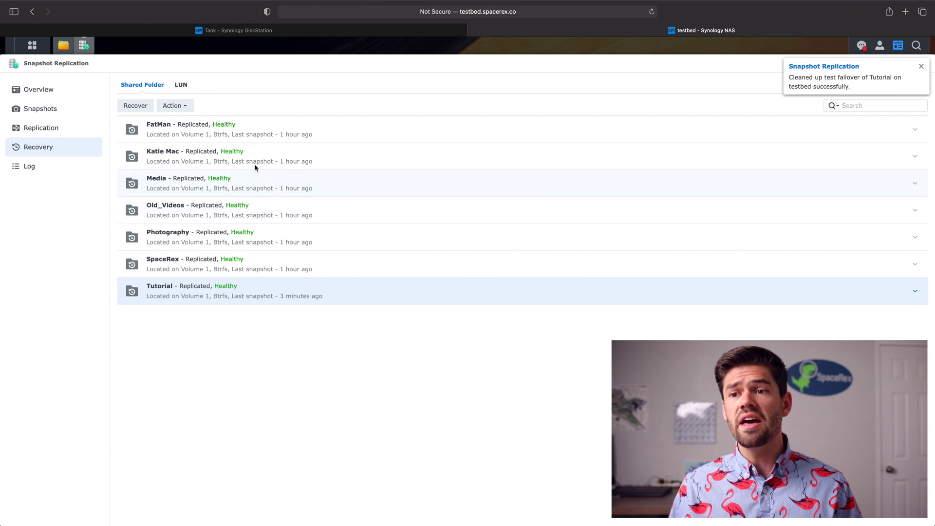
Run Switchover on Tutorial so testbed becomes the source, then close Snapshot Replication.
{"action": "left_click", "coordinate": [168, 108]}
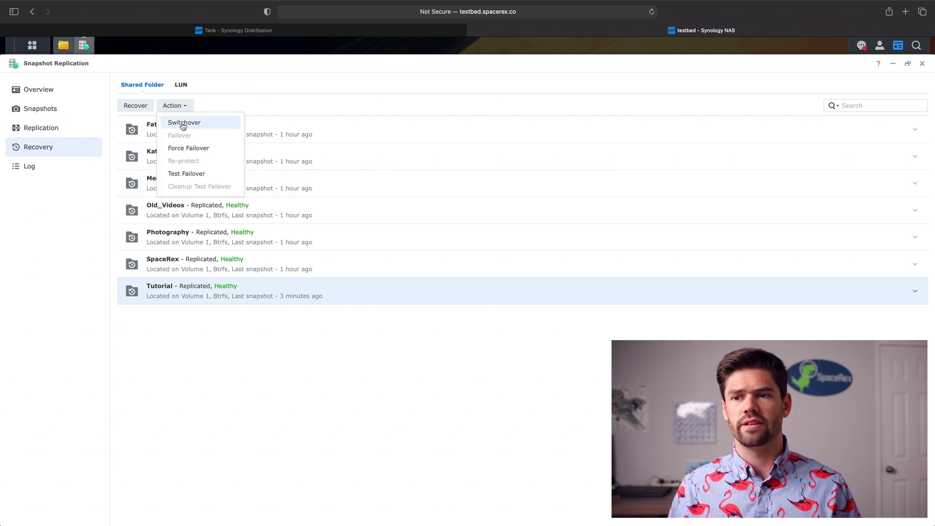
{"action": "left_click", "coordinate": [183, 125]}
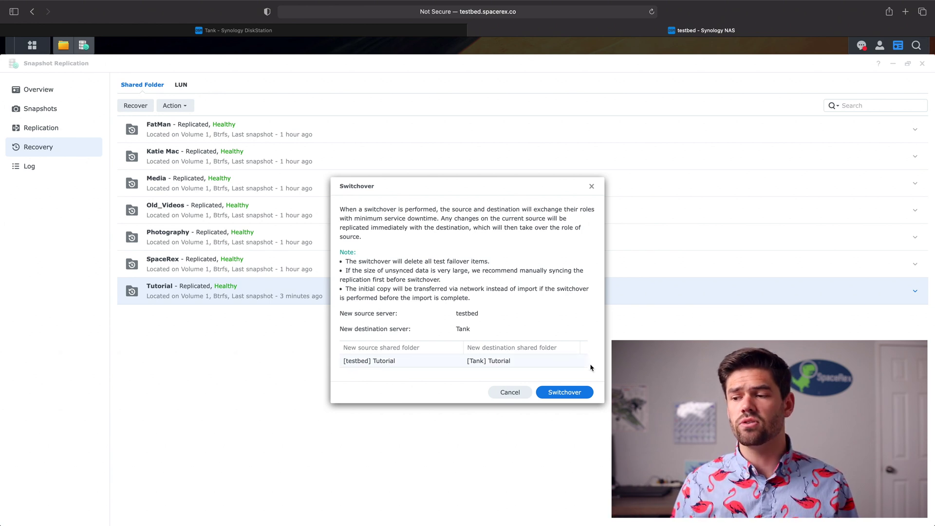
{"action": "left_click", "coordinate": [585, 396]}
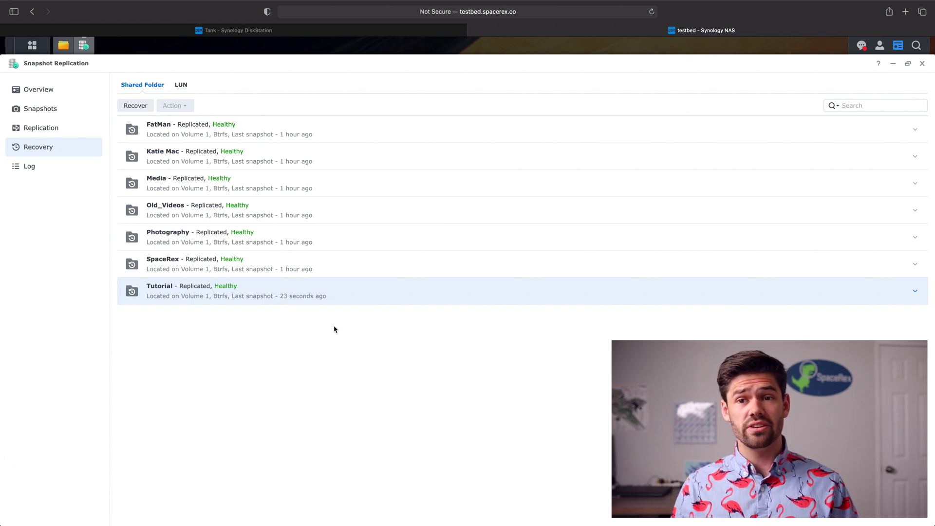
{"action": "left_click", "coordinate": [921, 66]}
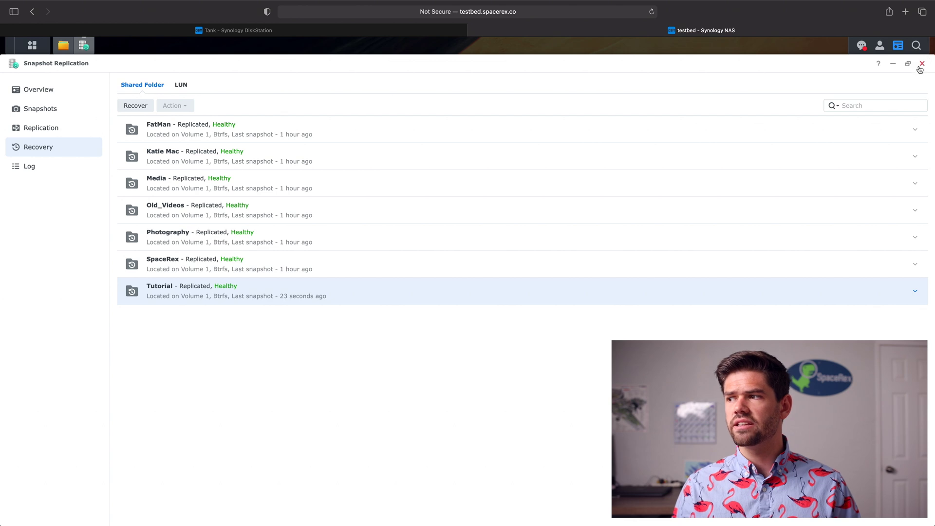
{"action": "left_click", "coordinate": [921, 63]}
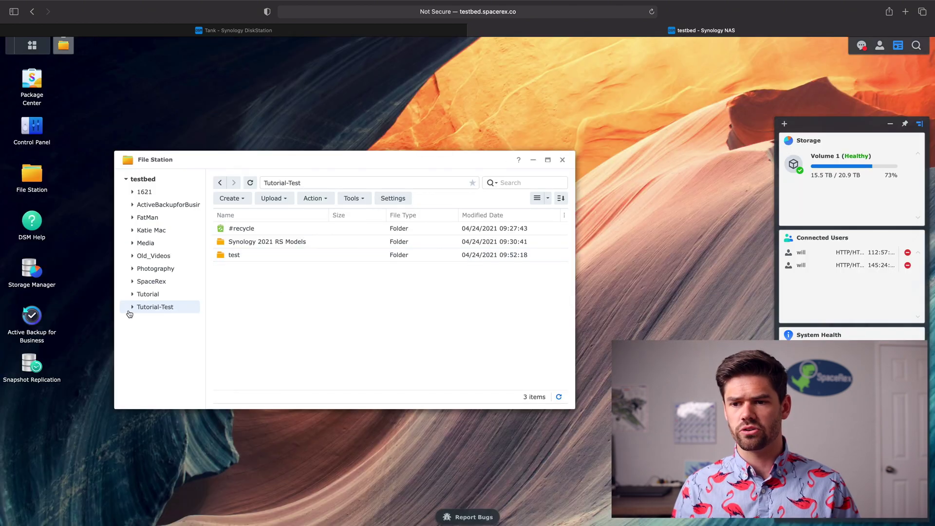
Reopen File Station to refresh it and create a new folder named test inside Tutorial.
{"action": "left_click", "coordinate": [145, 294]}
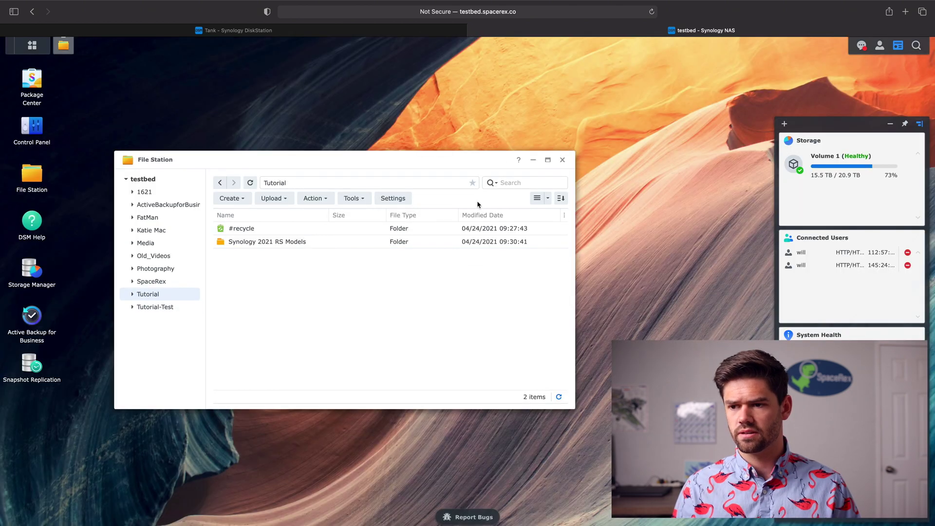
{"action": "left_click", "coordinate": [562, 160]}
{"action": "left_click", "coordinate": [41, 173]}
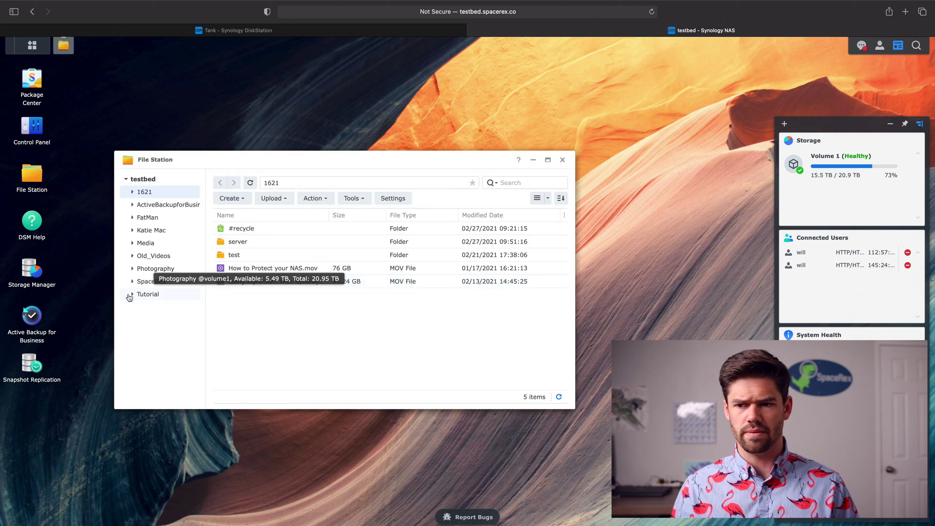
{"action": "left_click", "coordinate": [148, 295]}
{"action": "right_click", "coordinate": [269, 282]}
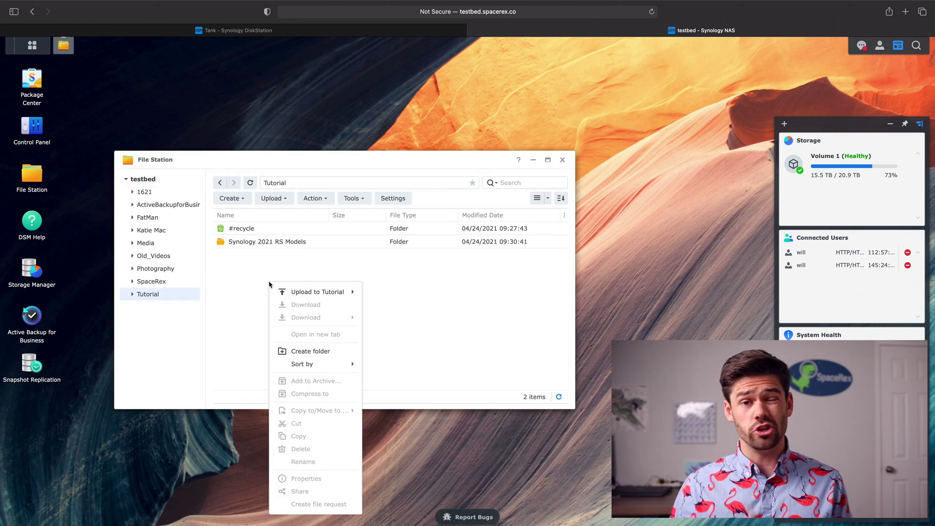
{"action": "left_click", "coordinate": [312, 352]}
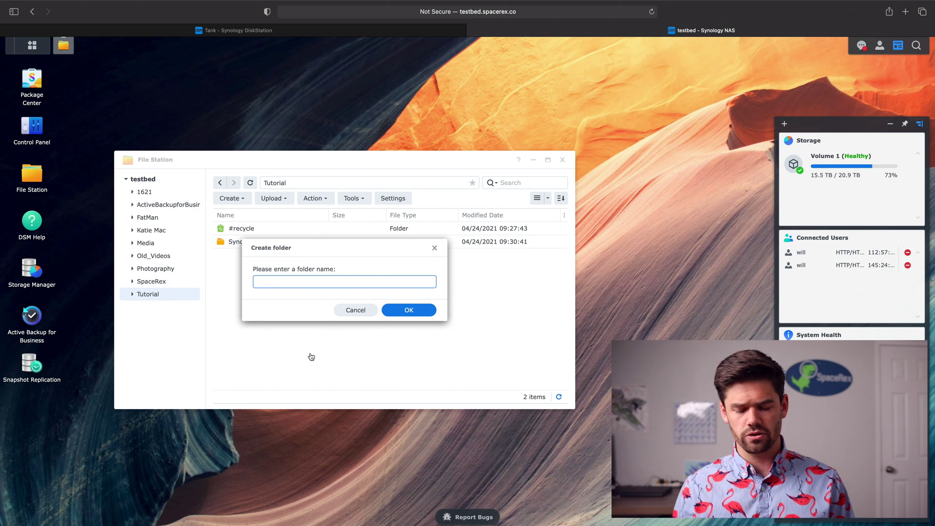
{"action": "key", "text": "Return"}
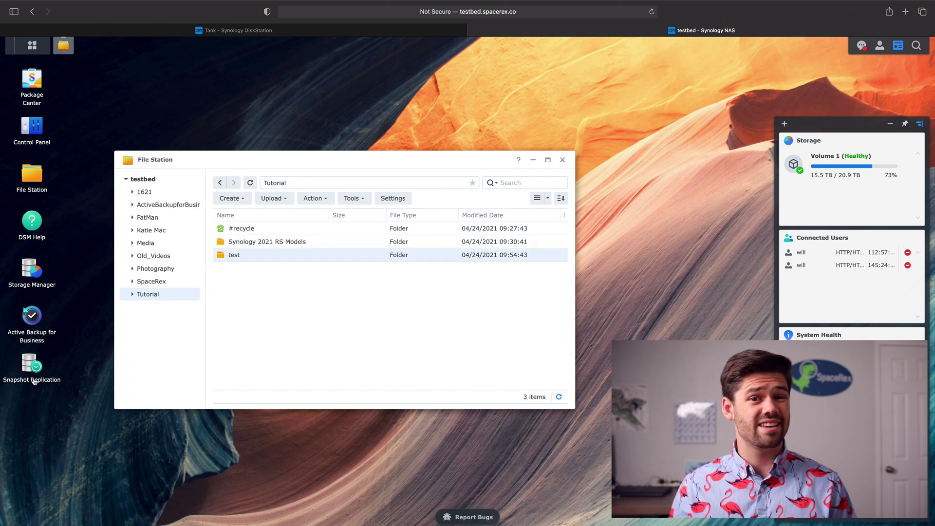
{"action": "left_click", "coordinate": [29, 370]}
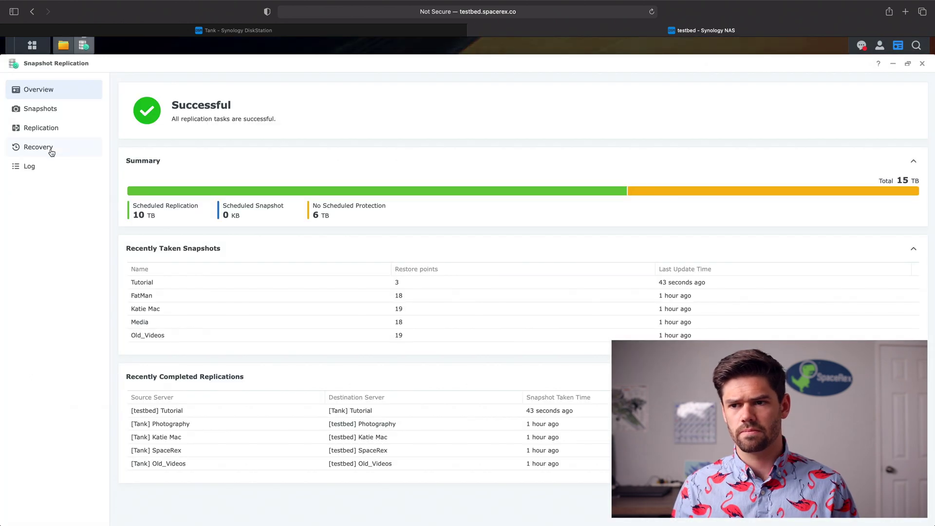
Sync the Tutorial replication task to Tank now with snapshot locking turned off, then go to Tank.
{"action": "left_click", "coordinate": [43, 128]}
{"action": "left_click", "coordinate": [212, 293]}
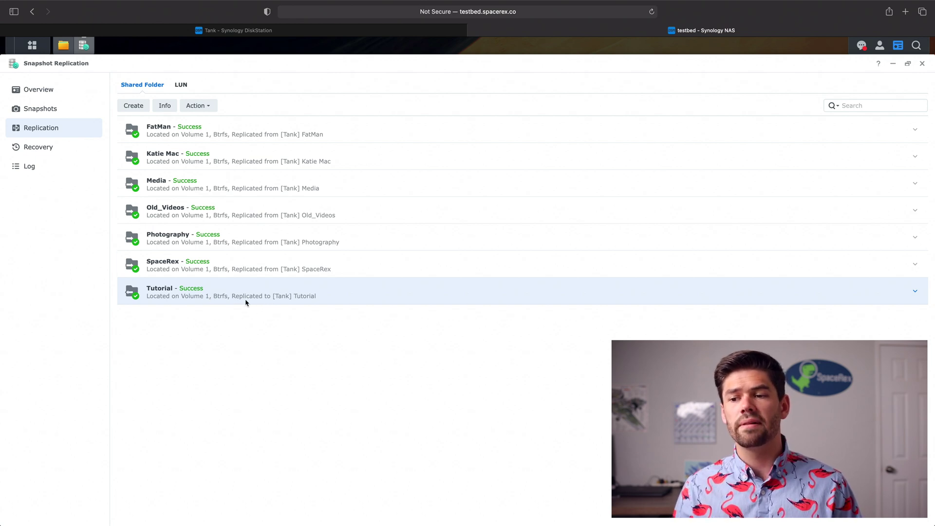
{"action": "left_click", "coordinate": [200, 107]}
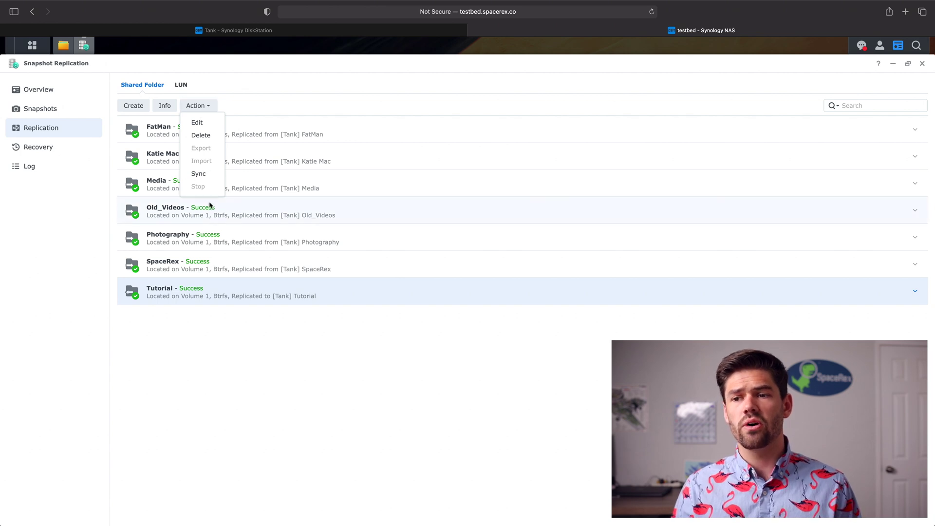
{"action": "left_click", "coordinate": [205, 176]}
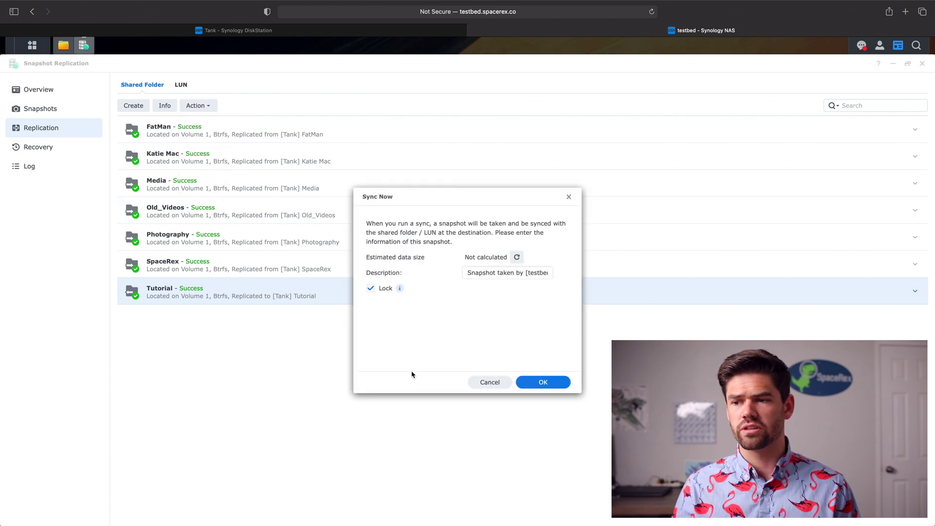
{"action": "left_click", "coordinate": [369, 287]}
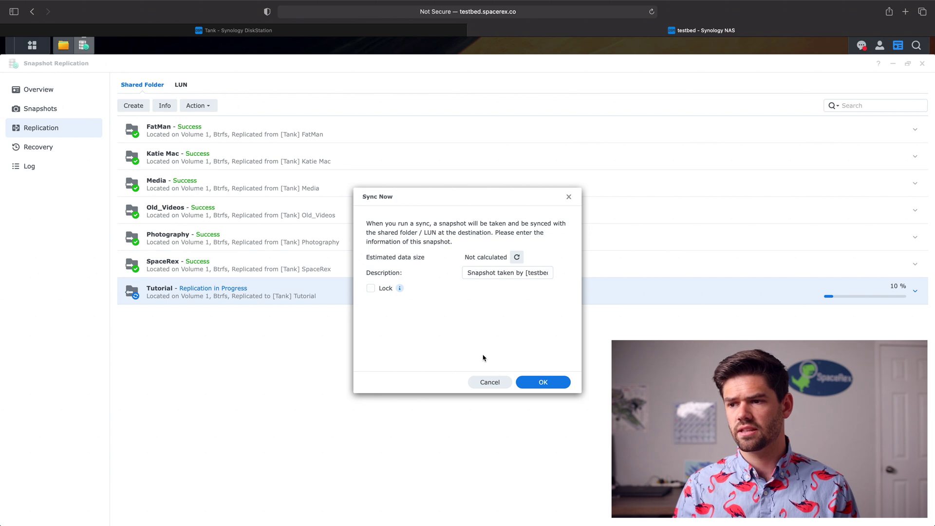
{"action": "left_click", "coordinate": [527, 384]}
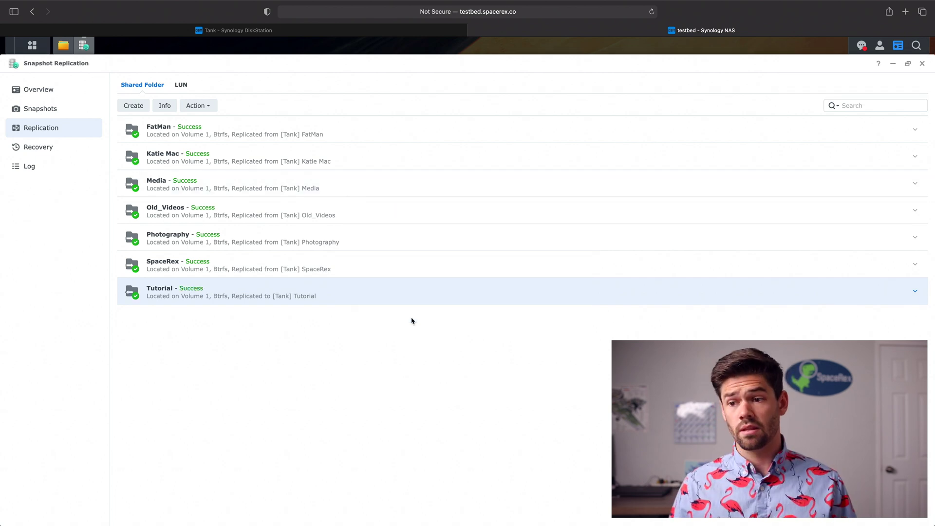
{"action": "left_click", "coordinate": [296, 30]}
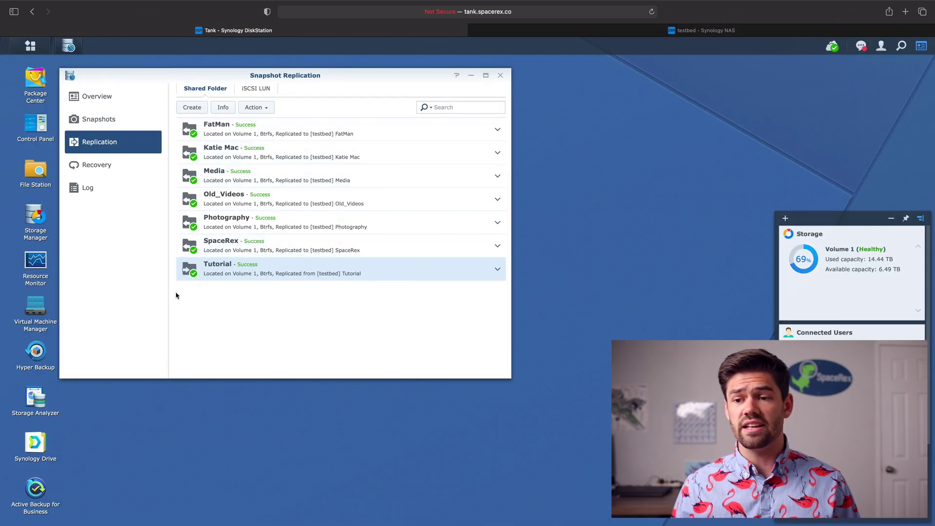
Open File Station on Tank and move its window further right.
{"action": "double_click", "coordinate": [34, 171]}
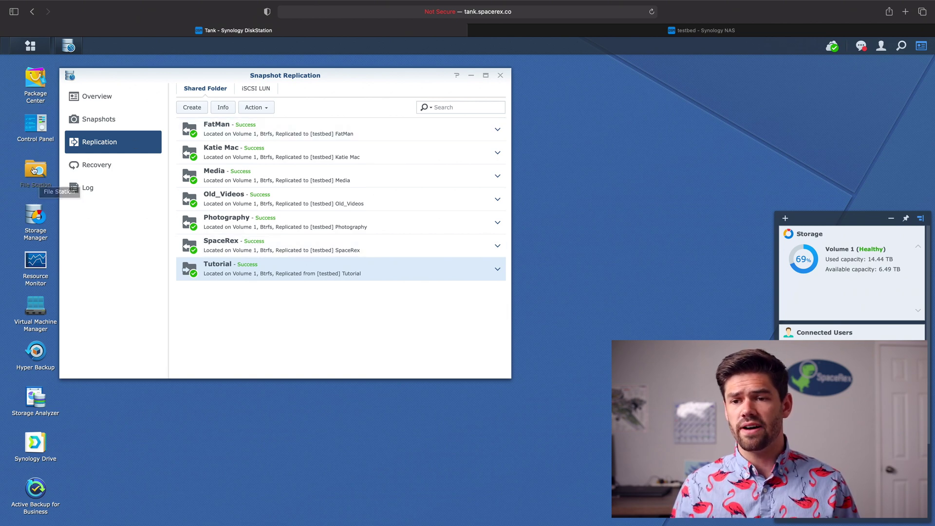
{"action": "left_click_drag", "start_coordinate": [250, 72], "coordinate": [313, 68]}
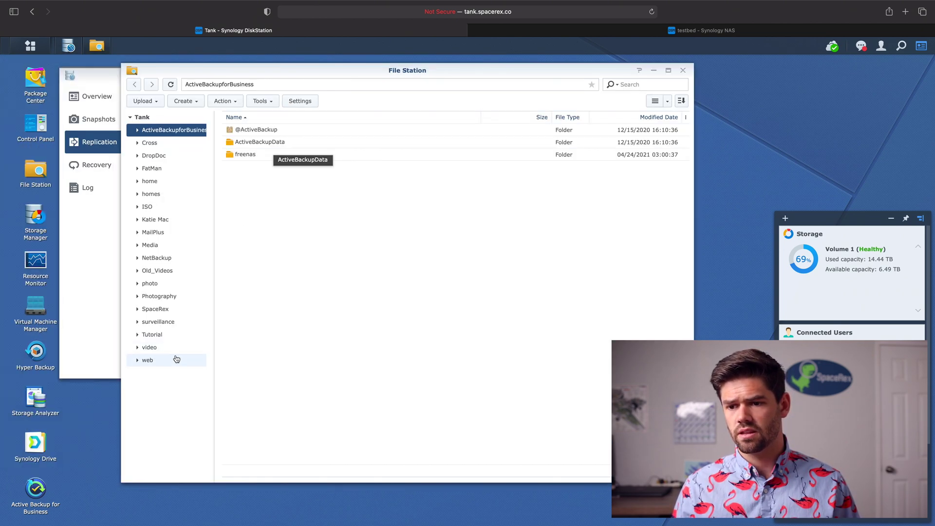